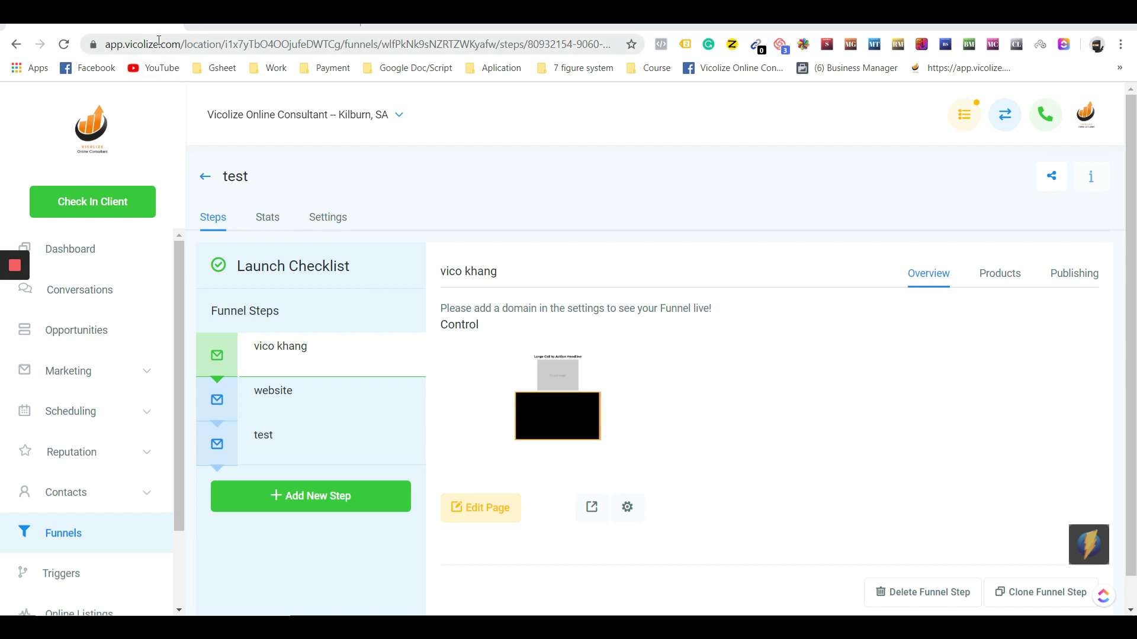
- Open the "test" funnel from the list of all funnels to show its steps
drag(158, 41, 118, 36)
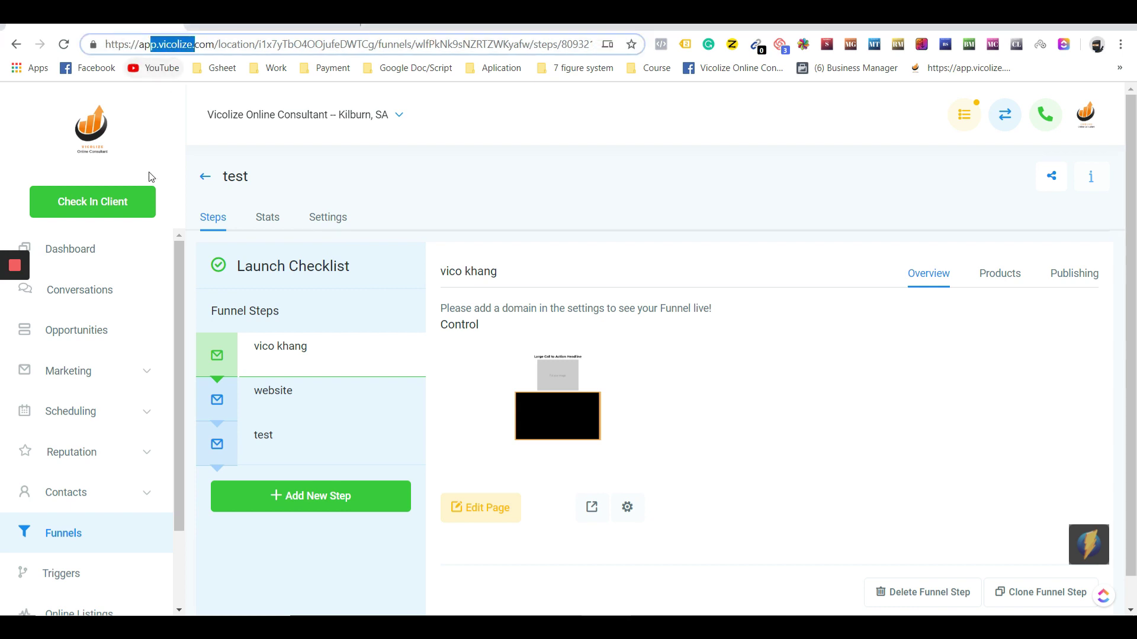
click(73, 533)
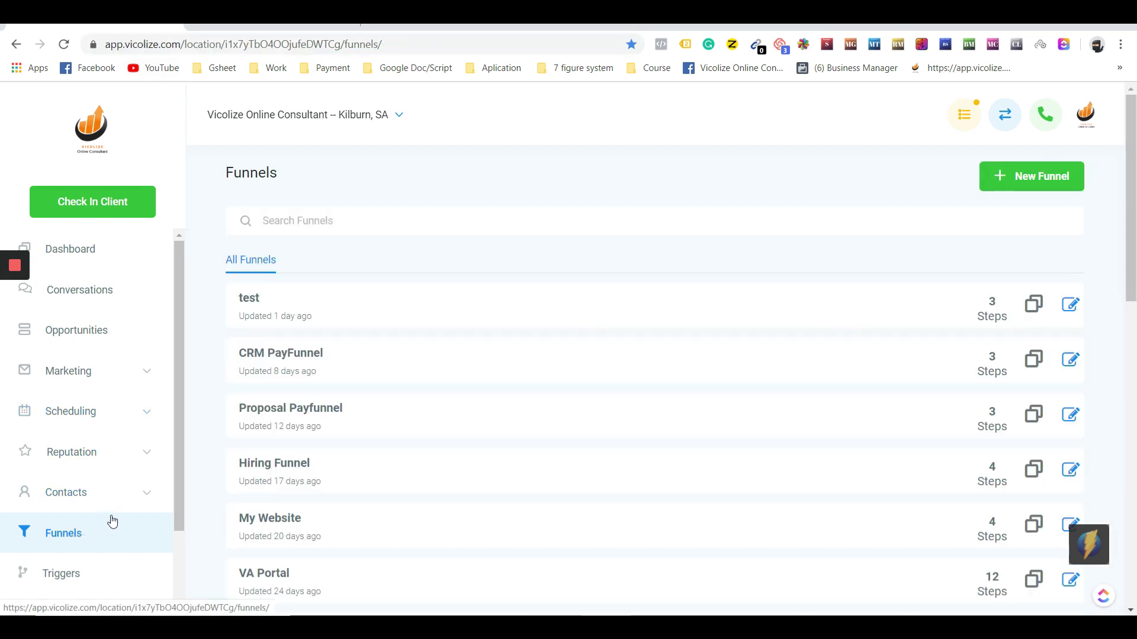
click(253, 305)
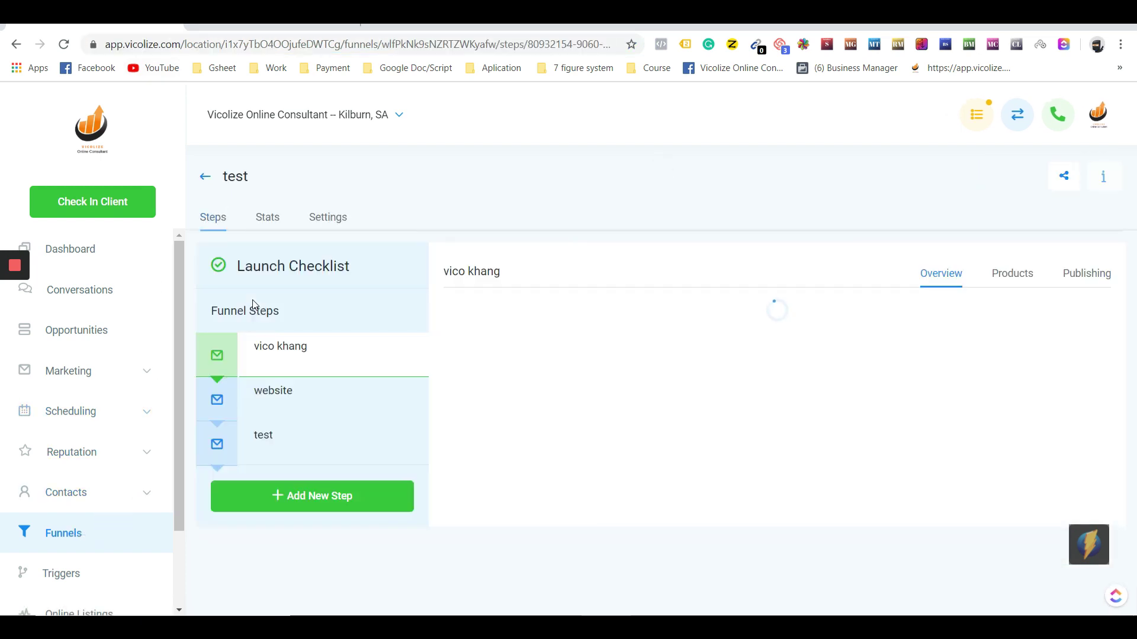
scroll(337, 434, down, 1)
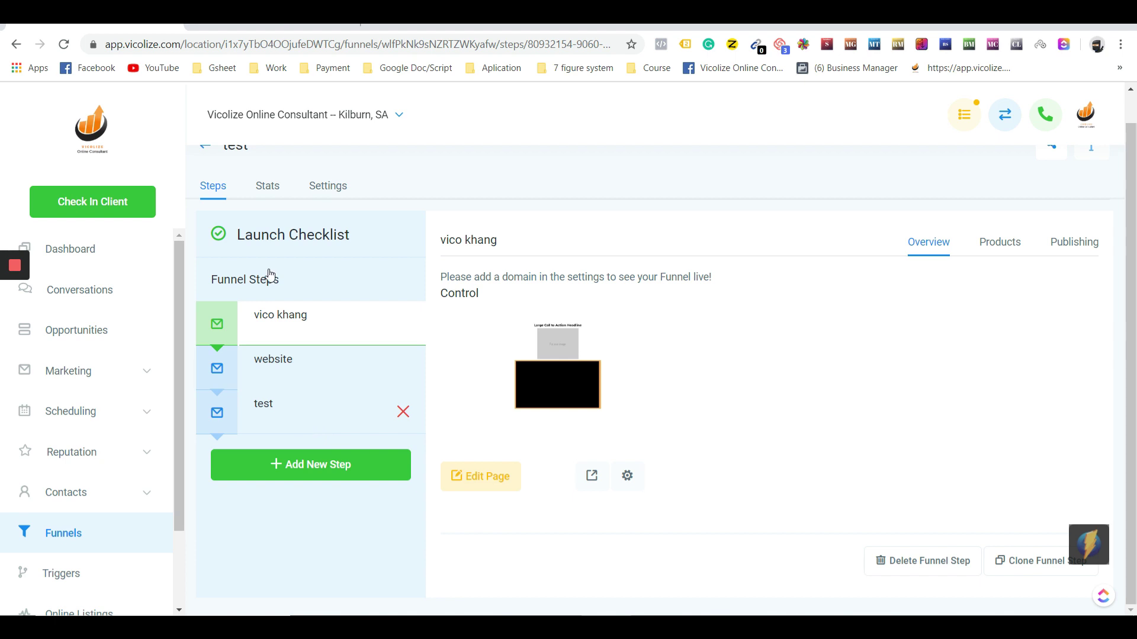
- Switch to the "search click-funnel" note, copy "site:.*.clickfunnels.com <niche>" from it, and return to the browser
key(alt+Tab)
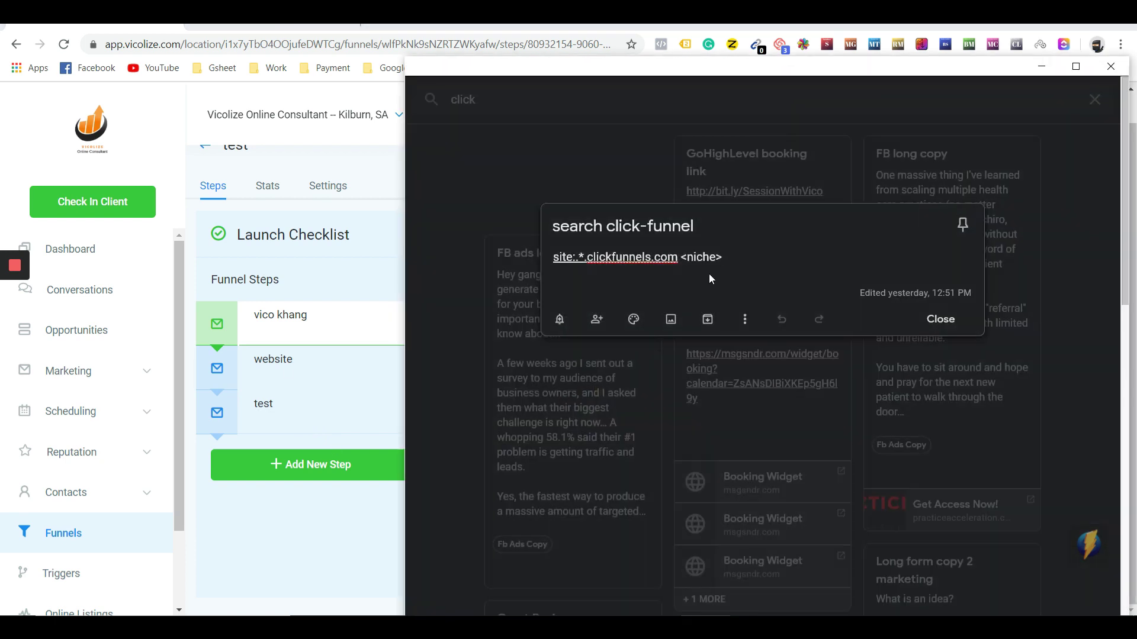
drag(744, 259, 559, 258)
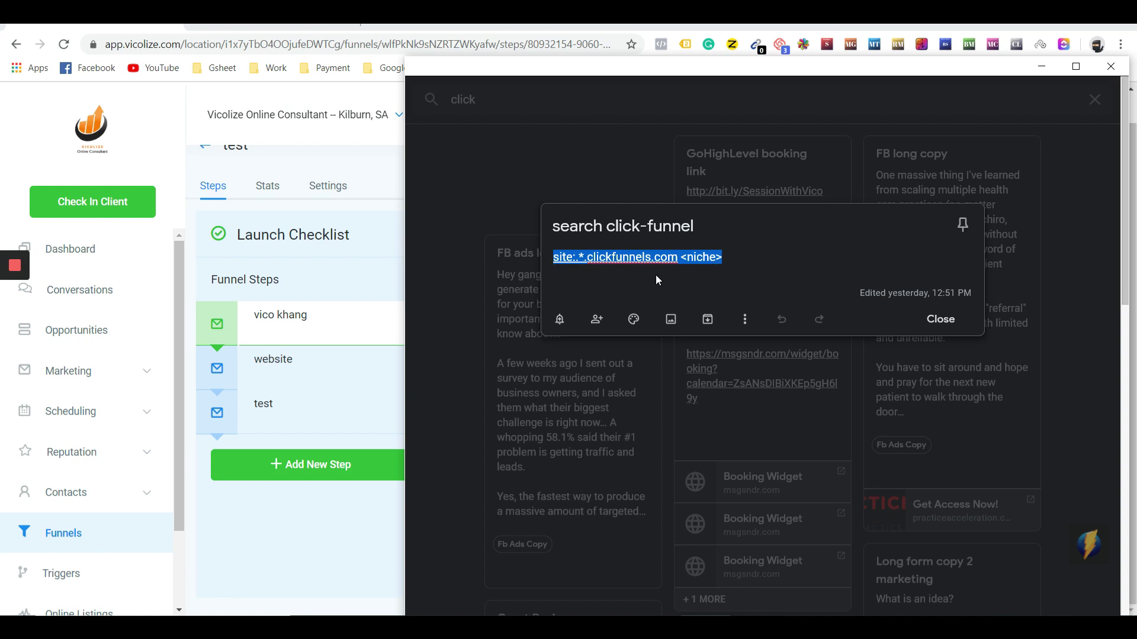
click(273, 544)
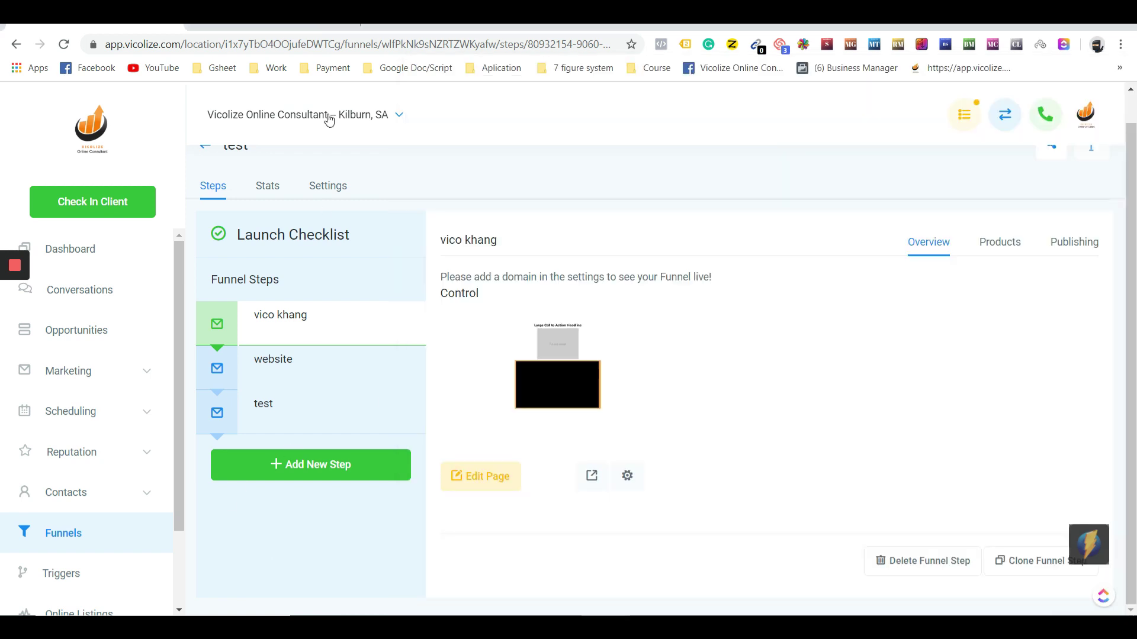
- In a new browser tab, search Google for "site:.*.clickfunnels.com <Spa>" using the copied template with its niche replaced
click(376, 27)
click(437, 317)
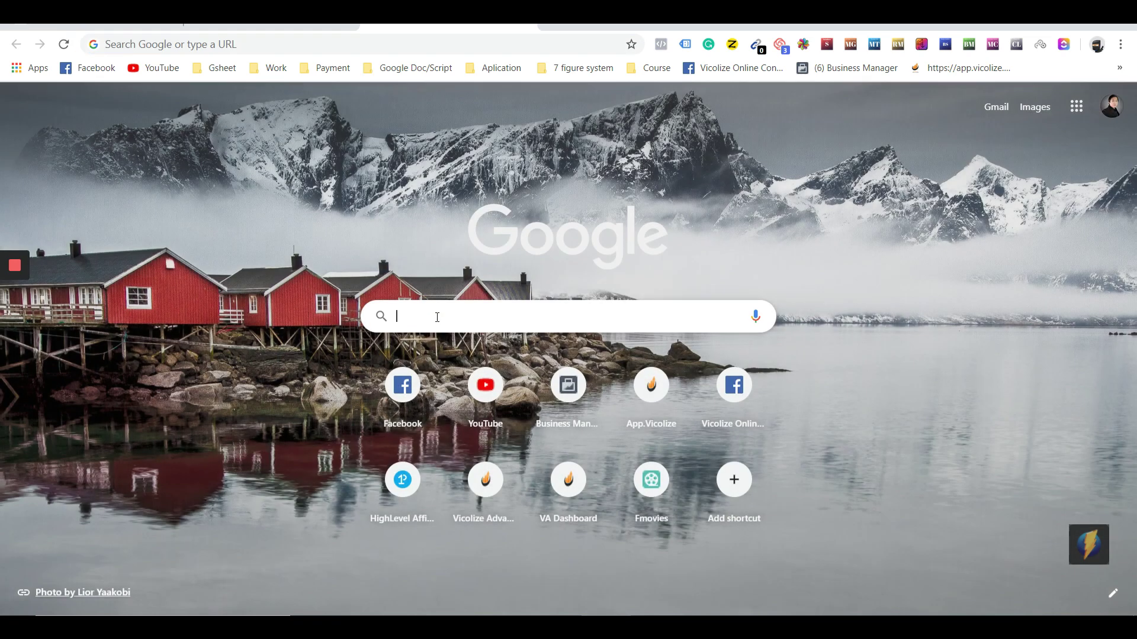
text(site:.*.clickfunnels.com <niche>)
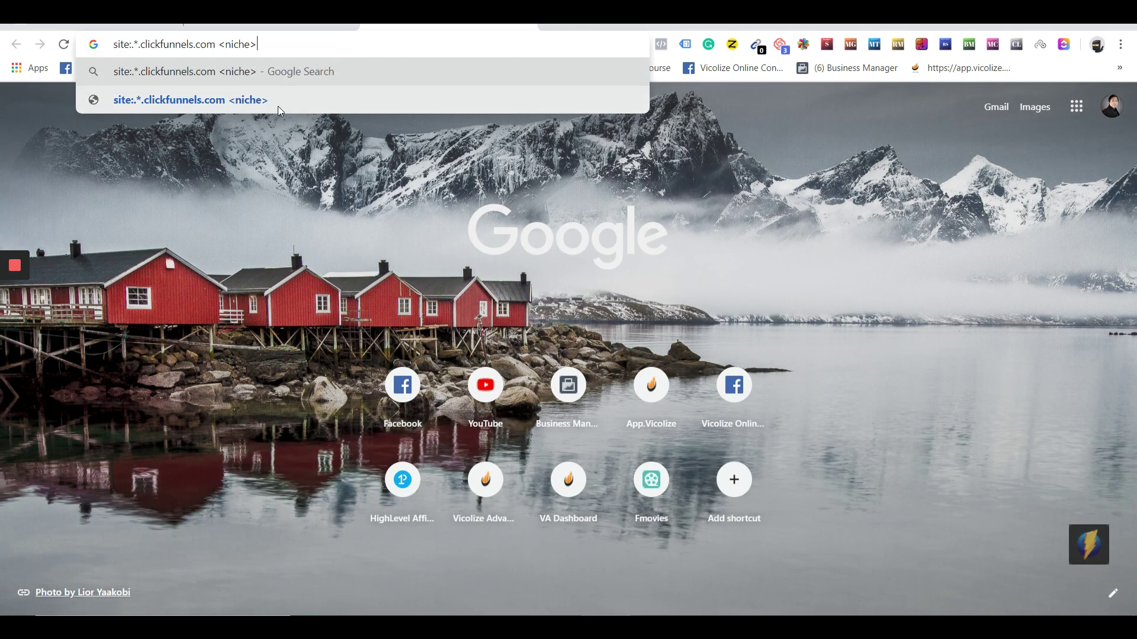
drag(251, 43, 225, 47)
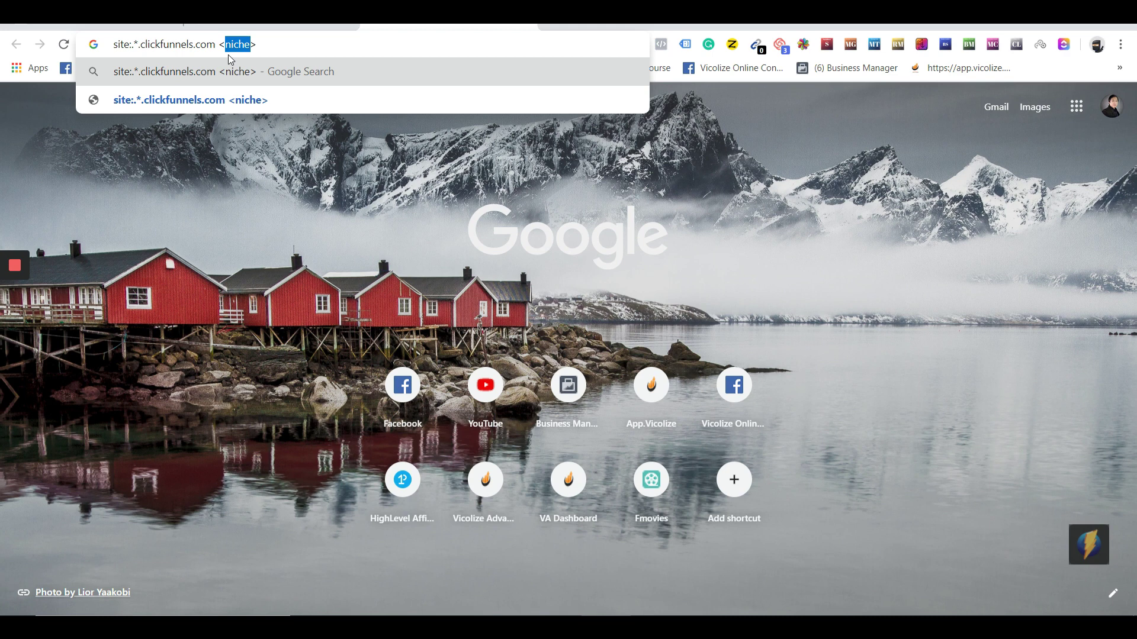
text(C)
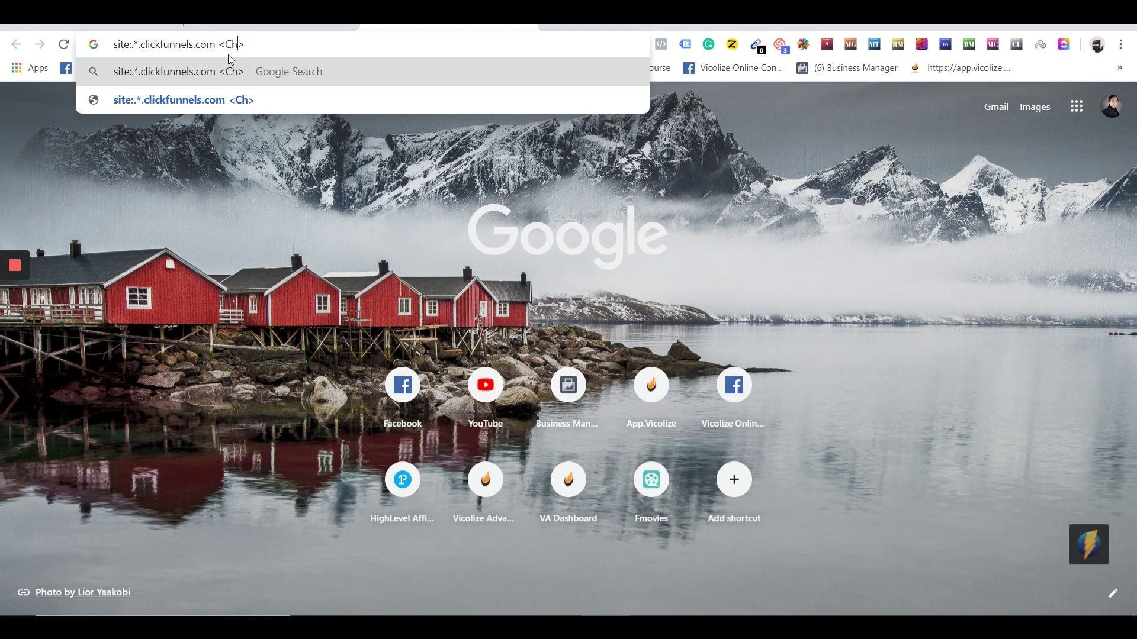
key(BackSpace)
text(Spa)
key(Return)
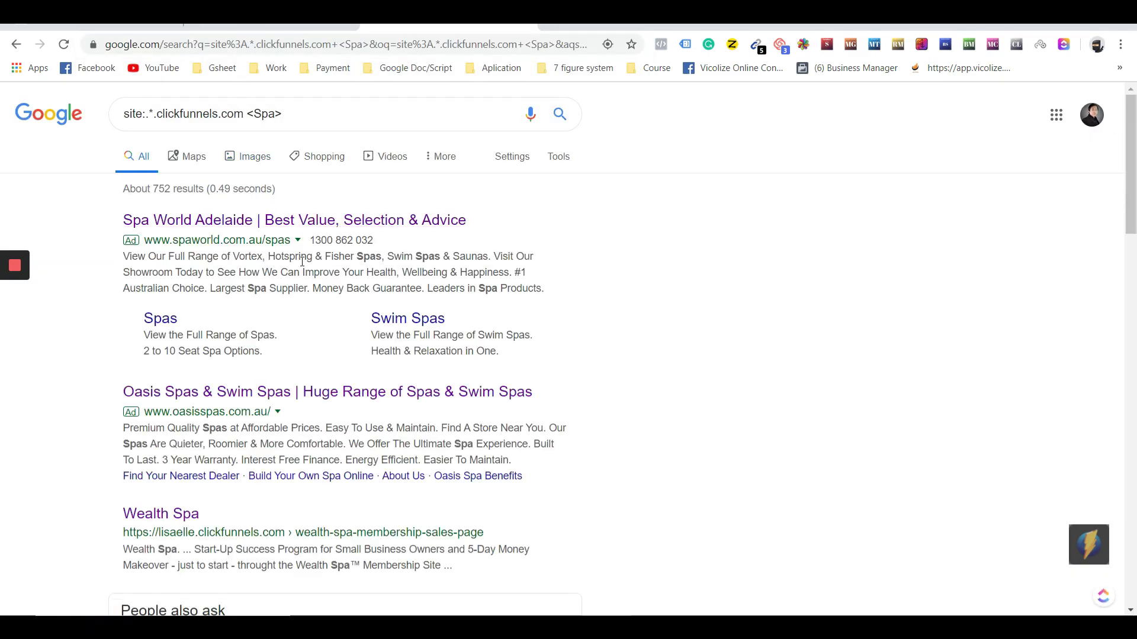
- Look through the spa results, open the Wealth Spa and Spa Package pages separately, and close the Wealth Spa page
scroll(303, 261, down, 2)
scroll(303, 261, up, 2)
scroll(146, 333, down, 2)
scroll(147, 334, down, 2)
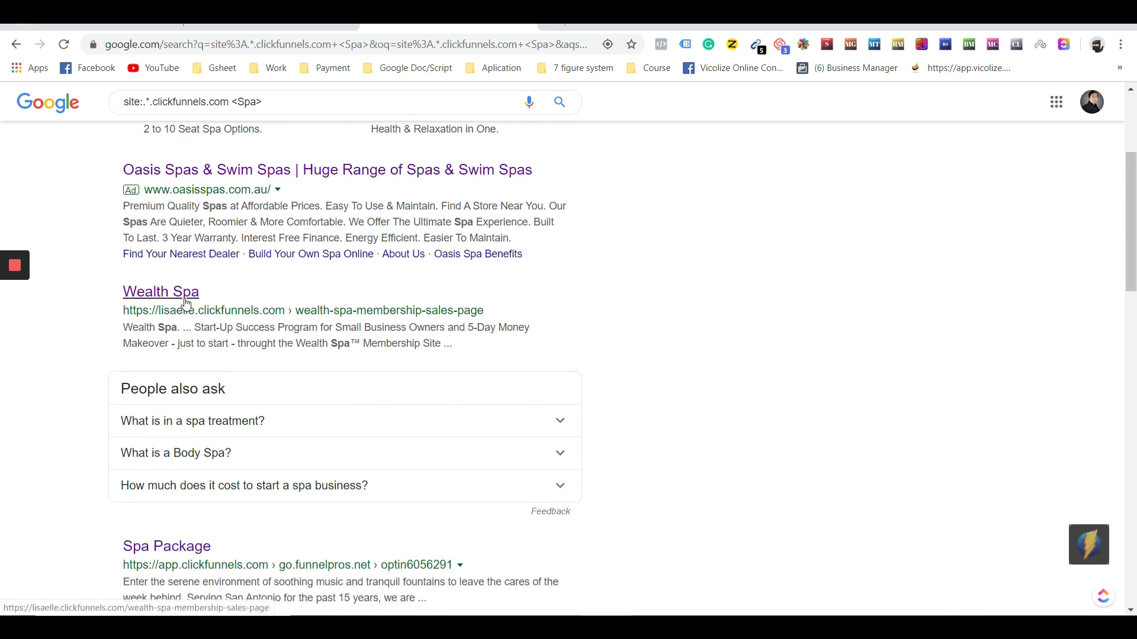
scroll(237, 417, down, 5)
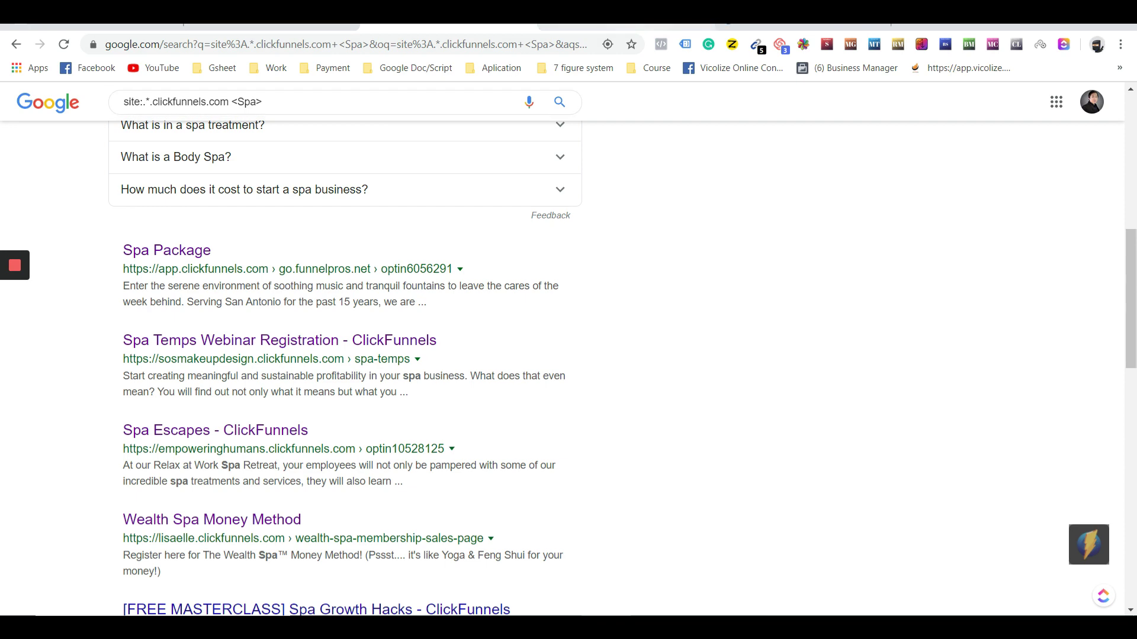
click(622, 27)
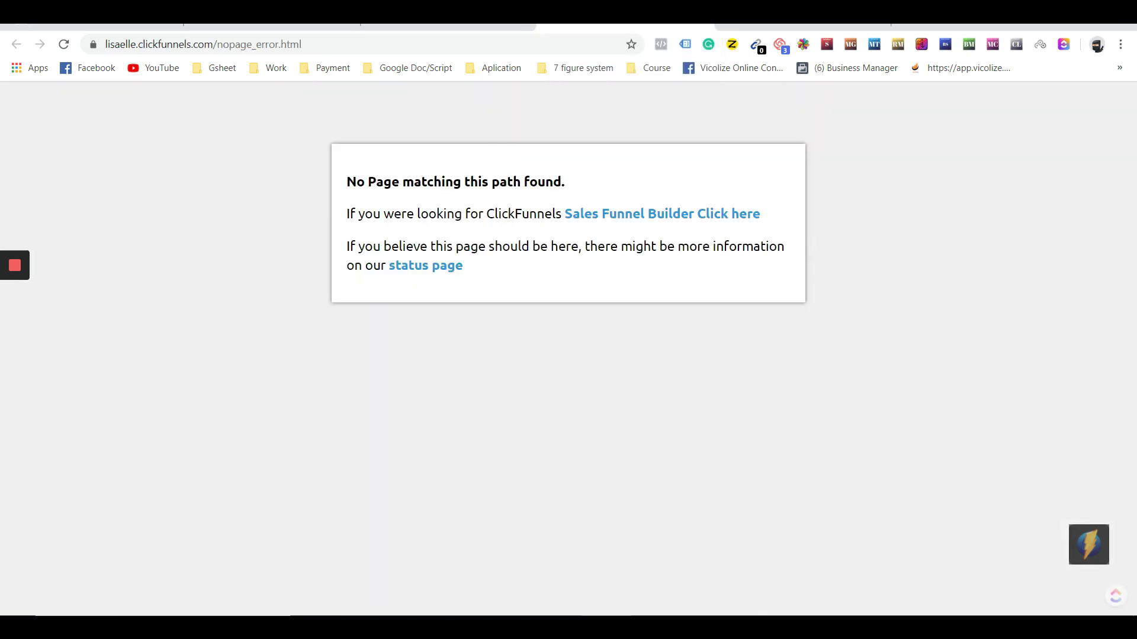
click(703, 25)
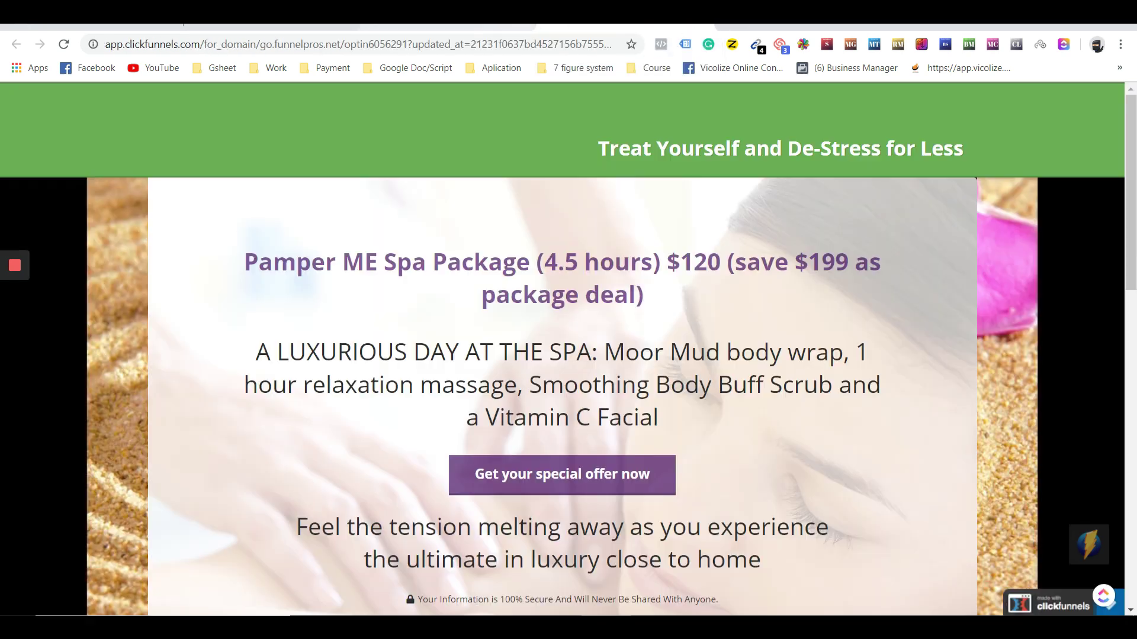
- Examine the Spa Package landing page from start to end and close it
scroll(629, 464, down, 3)
scroll(628, 459, up, 1)
scroll(627, 458, down, 10)
scroll(613, 446, up, 6)
key(ctrl+w)
- Open the "Spa Funnel" and "Spa and Massage" search results in separate tabs
scroll(230, 410, down, 5)
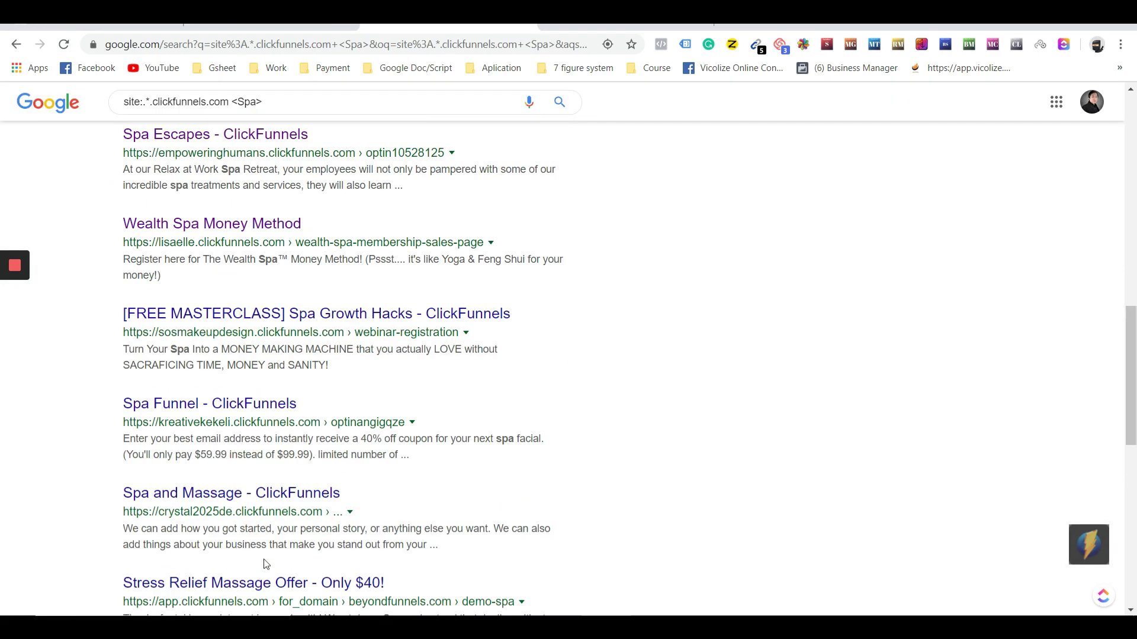
middle_click(229, 409)
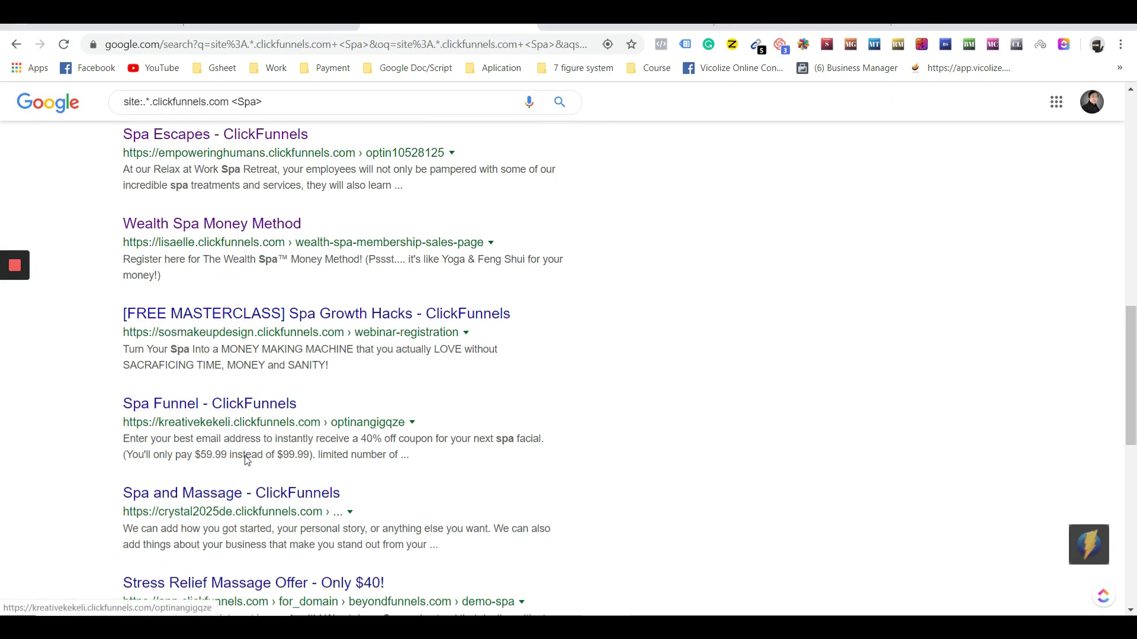
middle_click(232, 496)
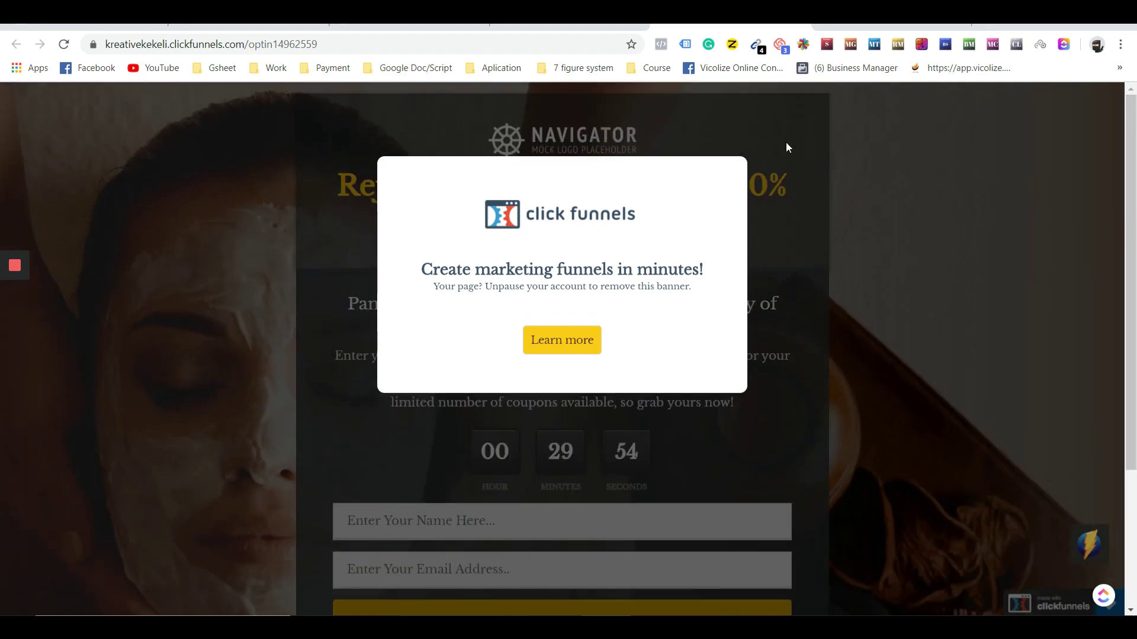
- Examine the Spa and Massage page's services and offers, and read the ClickFunnels banner covering it
click(841, 27)
scroll(677, 394, down, 10)
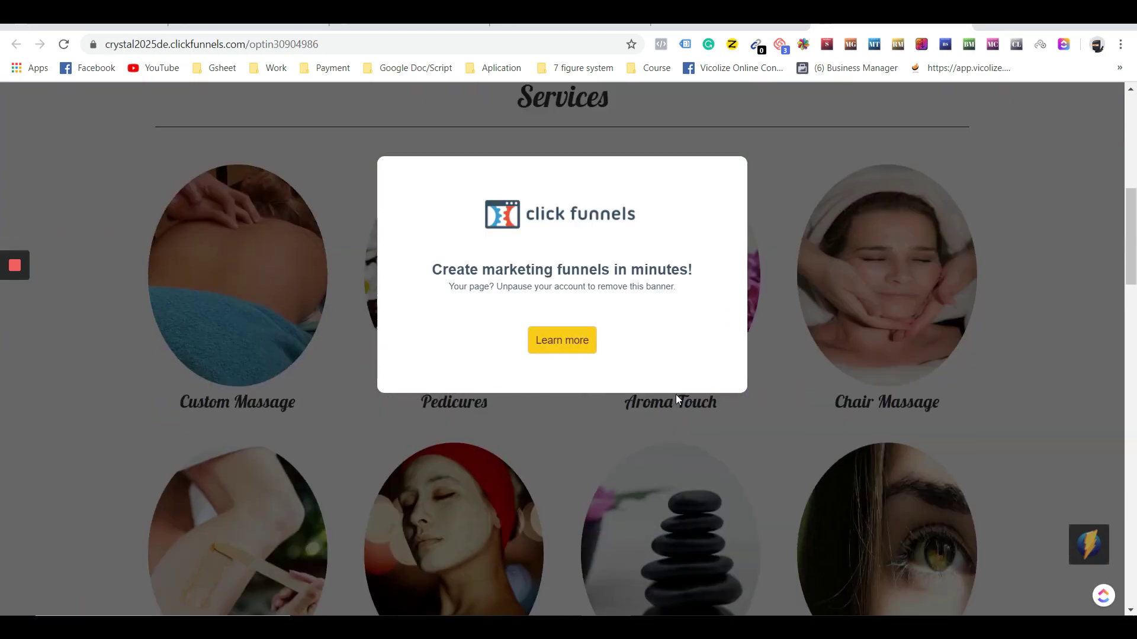
scroll(674, 391, down, 15)
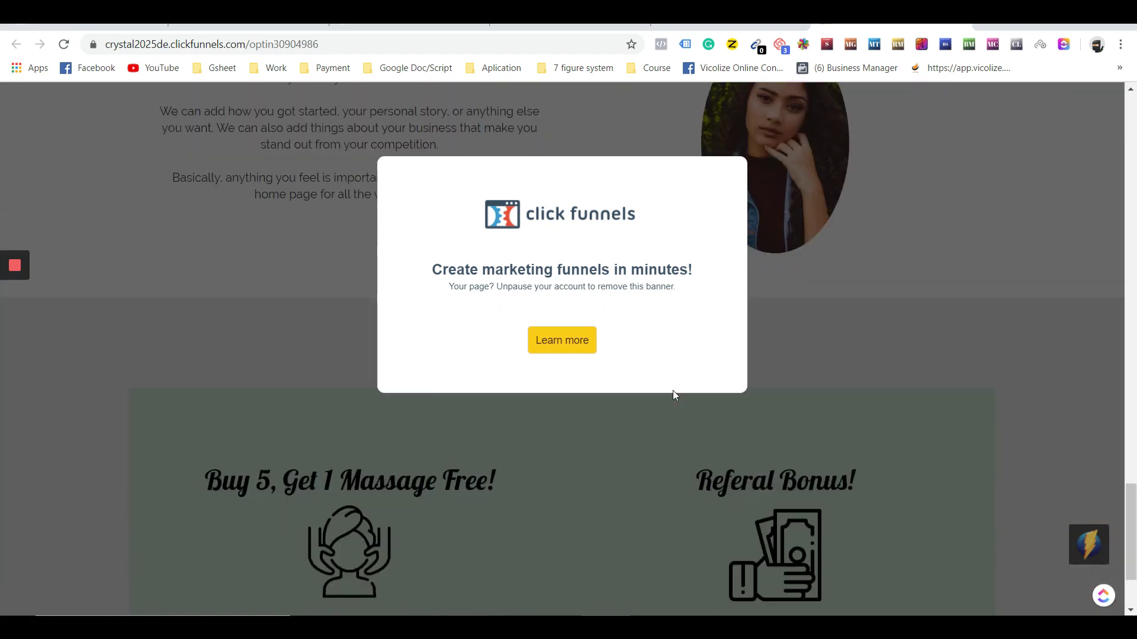
scroll(673, 389, up, 15)
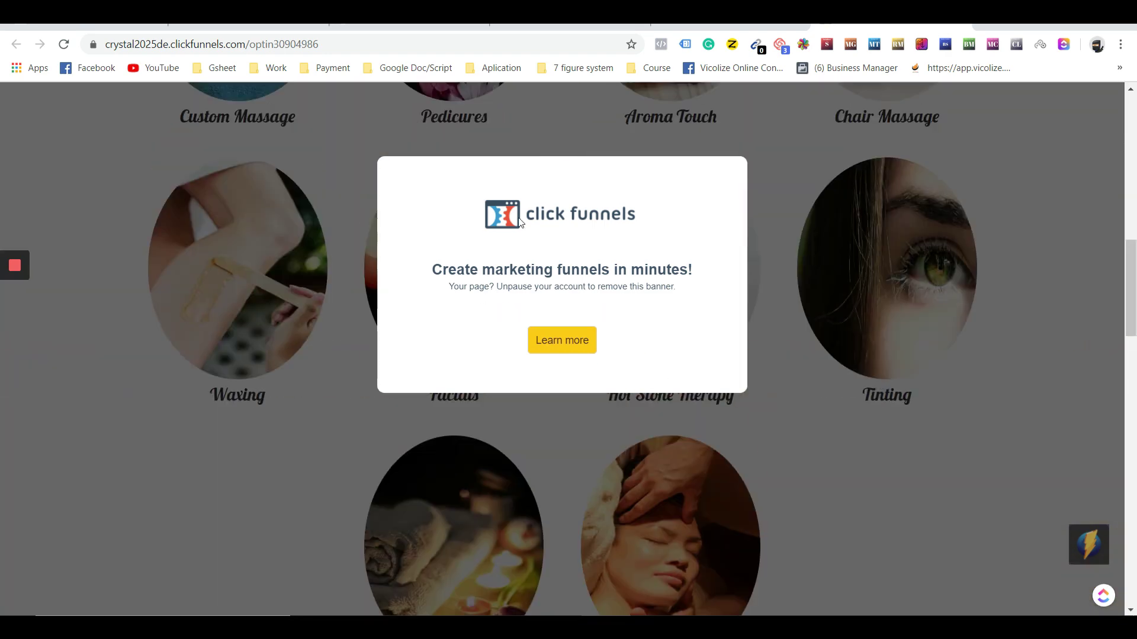
scroll(328, 177, up, 5)
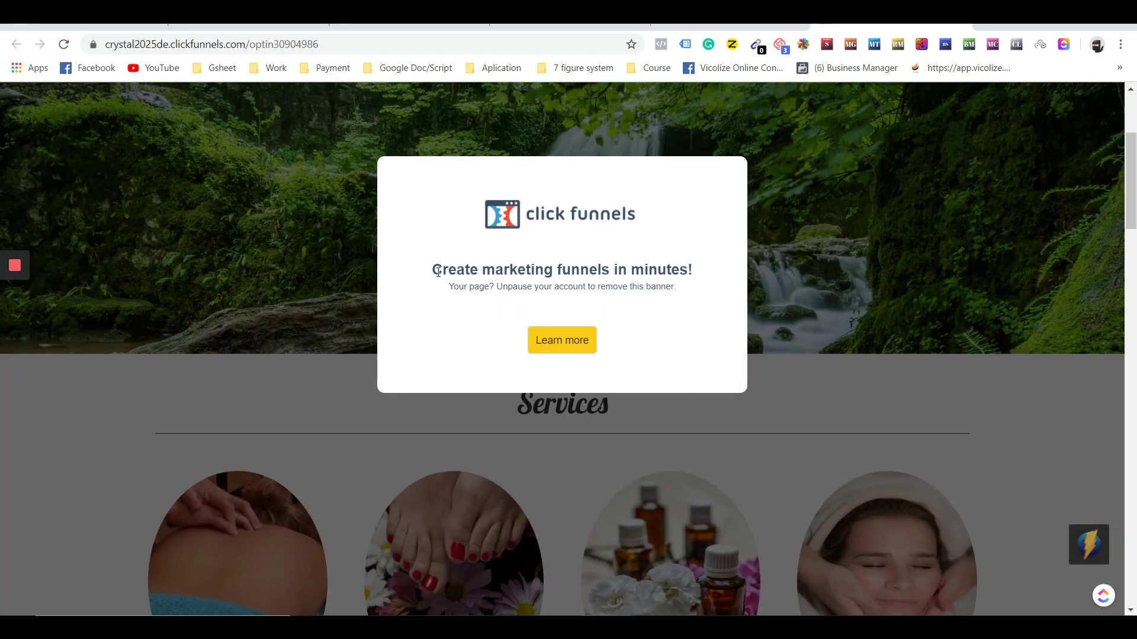
drag(434, 269, 598, 216)
drag(685, 287, 437, 271)
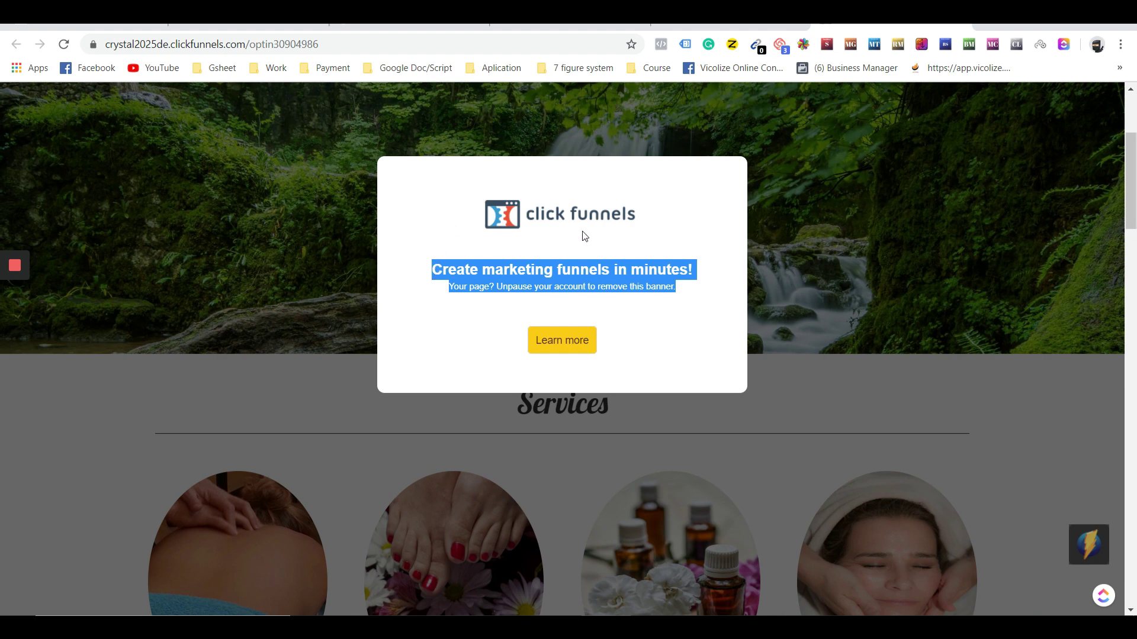
click(584, 247)
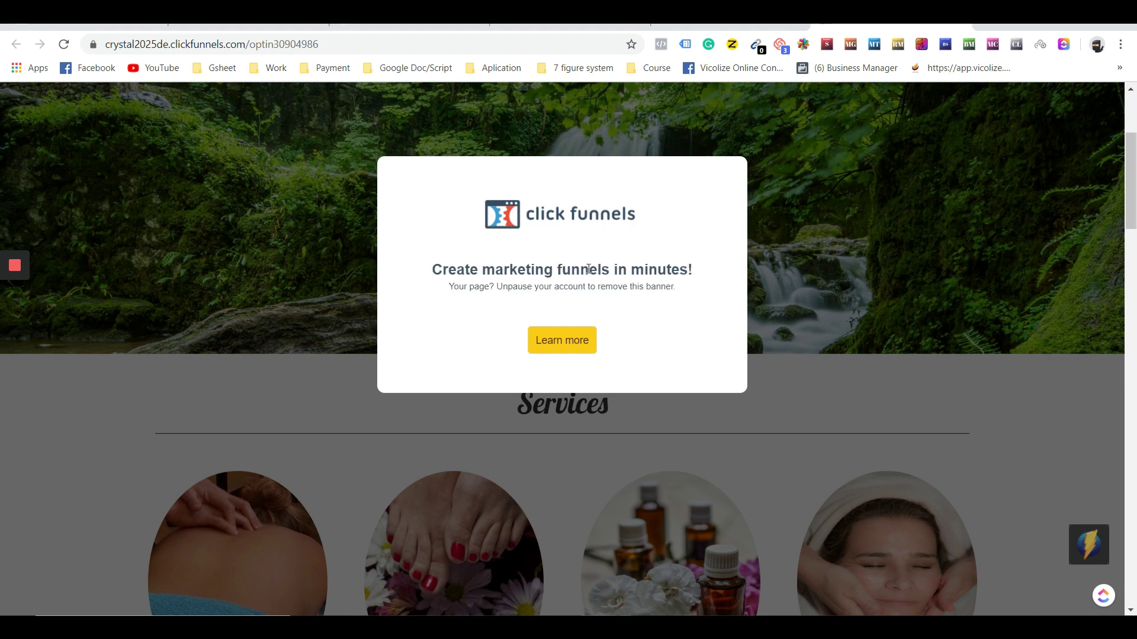
- Copy the web address of the Spa and Massage funnel page
click(242, 44)
right_click(242, 44)
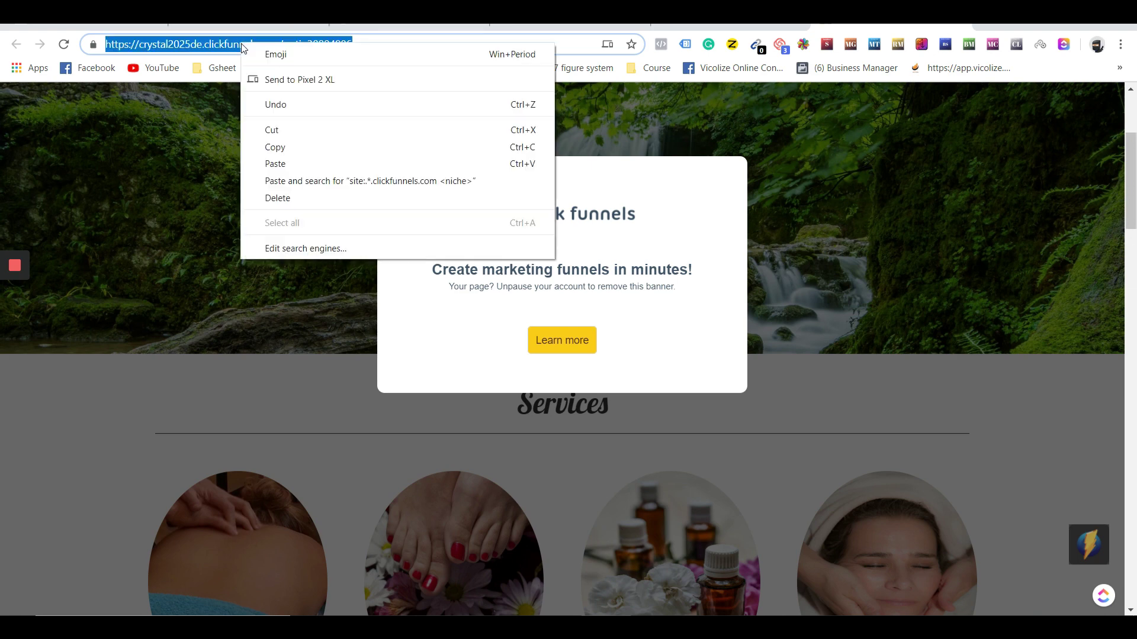
click(285, 148)
- Return to the "test" funnel, start a new step, and paste the copied page address as its ClickFunnels import source
click(254, 28)
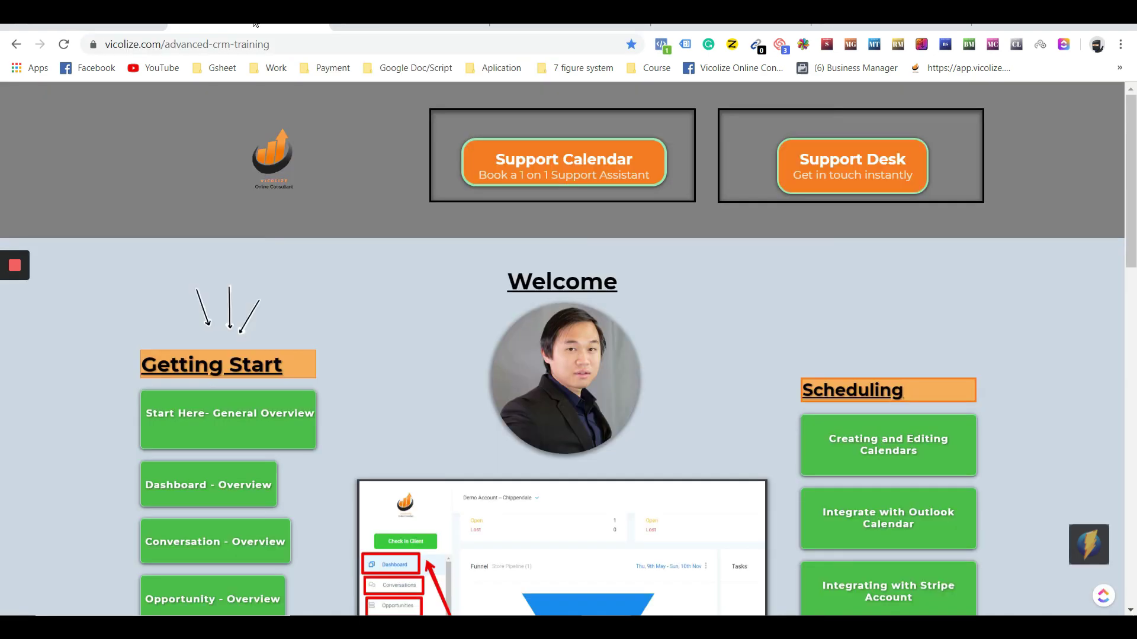
key(ctrl+shift+Tab)
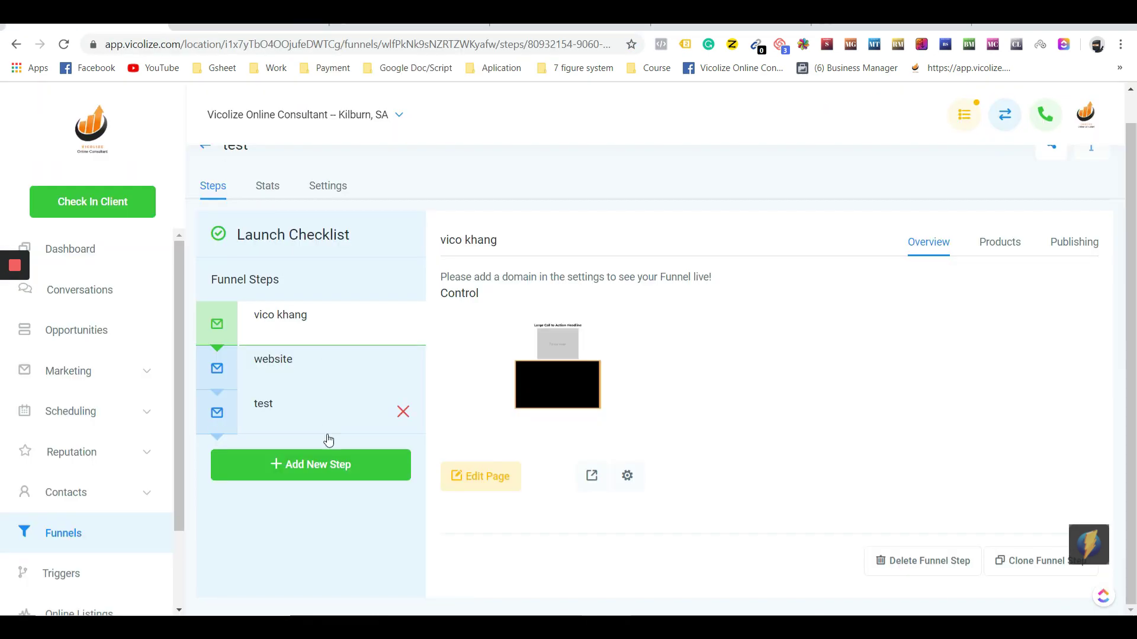
click(325, 464)
right_click(381, 389)
click(424, 271)
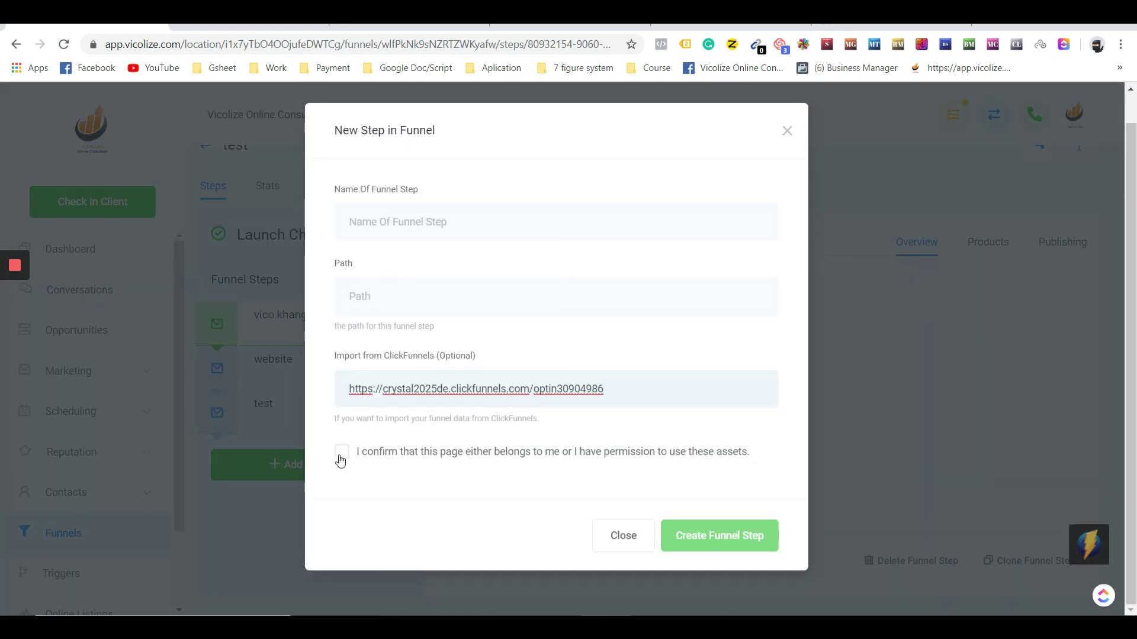
- Set the new funnel step's name and path to "test", confirm permission to use the page's assets, and create the step
click(356, 229)
text(t)
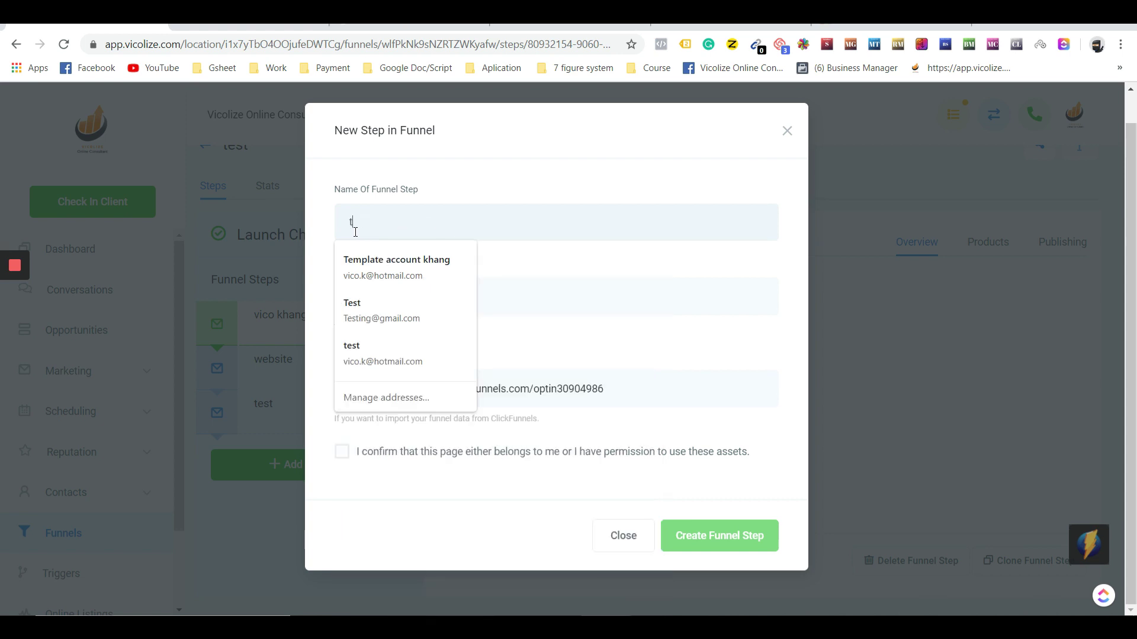
text(est)
click(503, 299)
text(test)
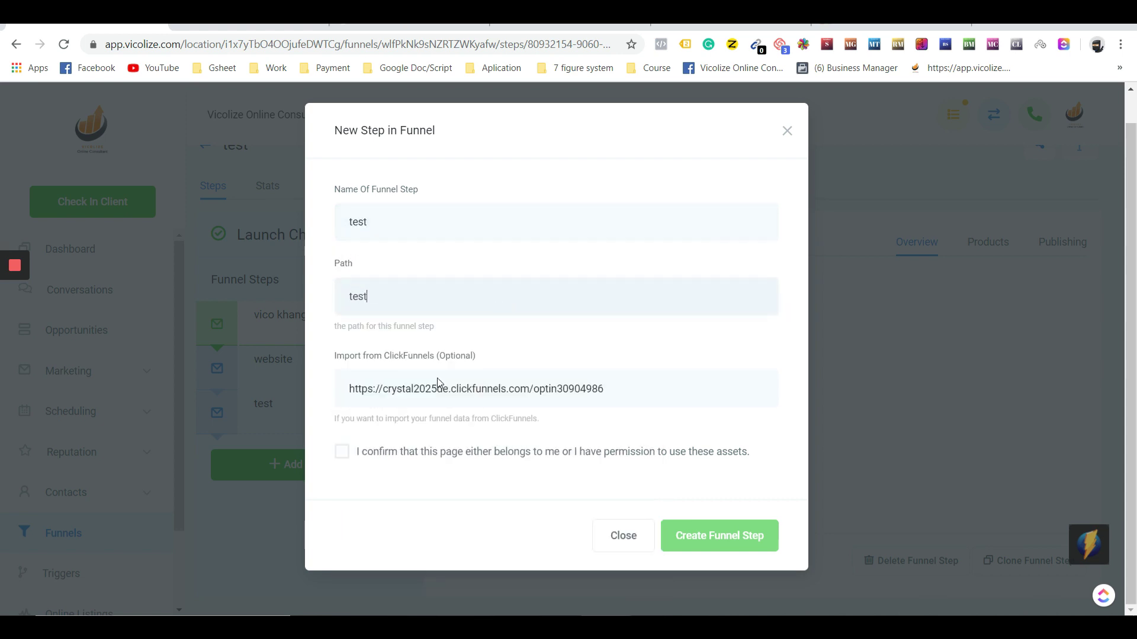
click(343, 453)
click(698, 536)
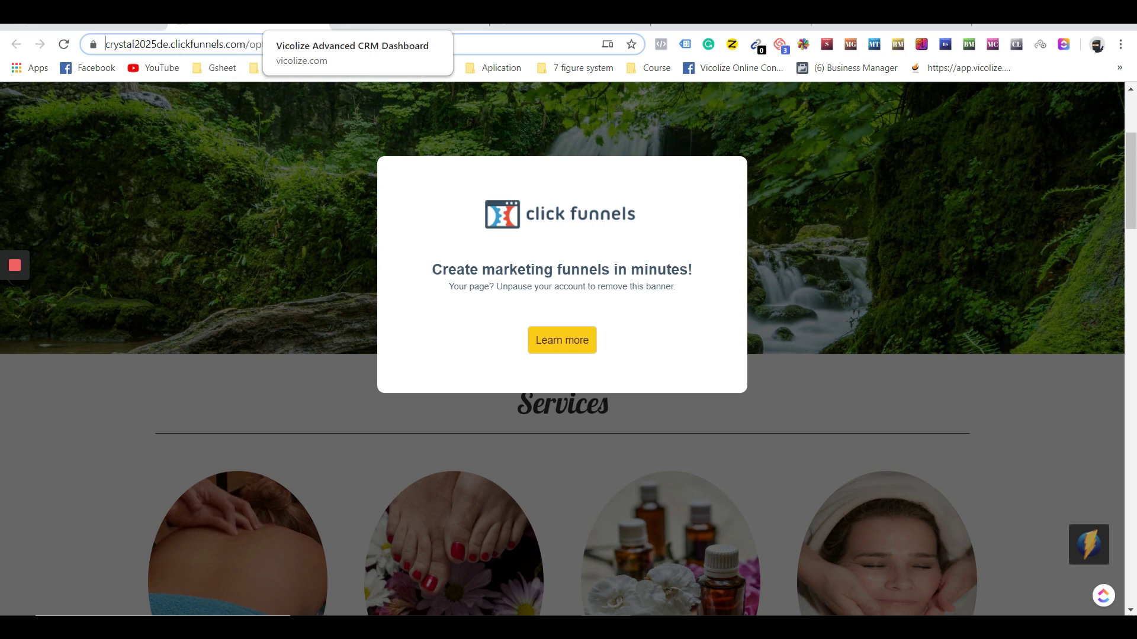
- Look through the advanced CRM training page, including its Funnel Builder lessons and Bonus Lesson section
click(408, 17)
scroll(726, 418, down, 2)
scroll(722, 409, down, 14)
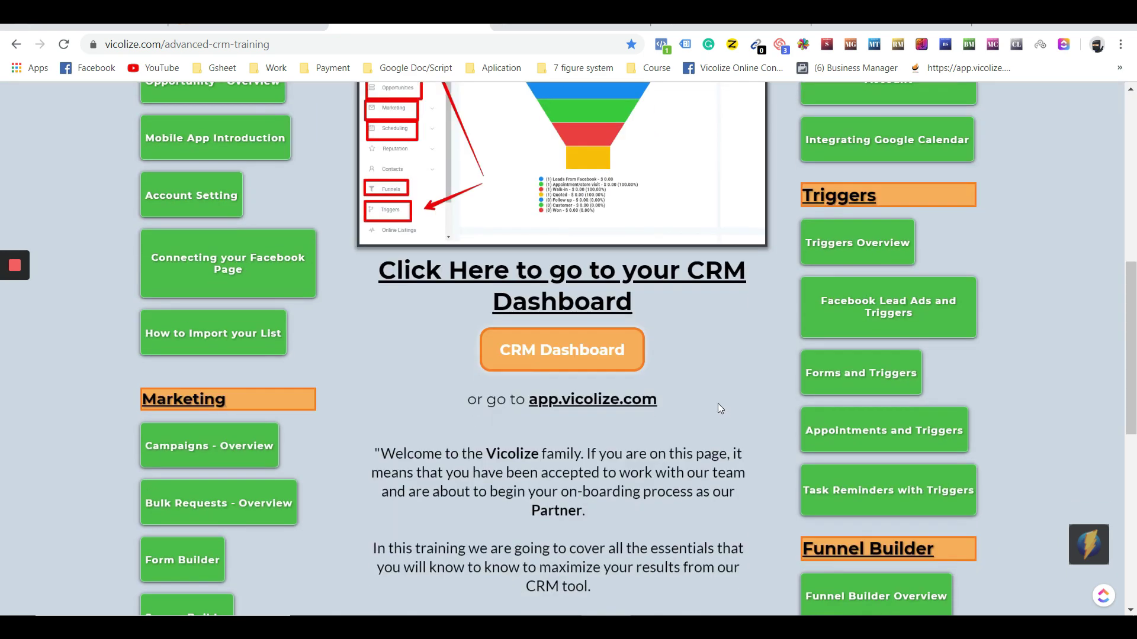
scroll(719, 406, up, 1)
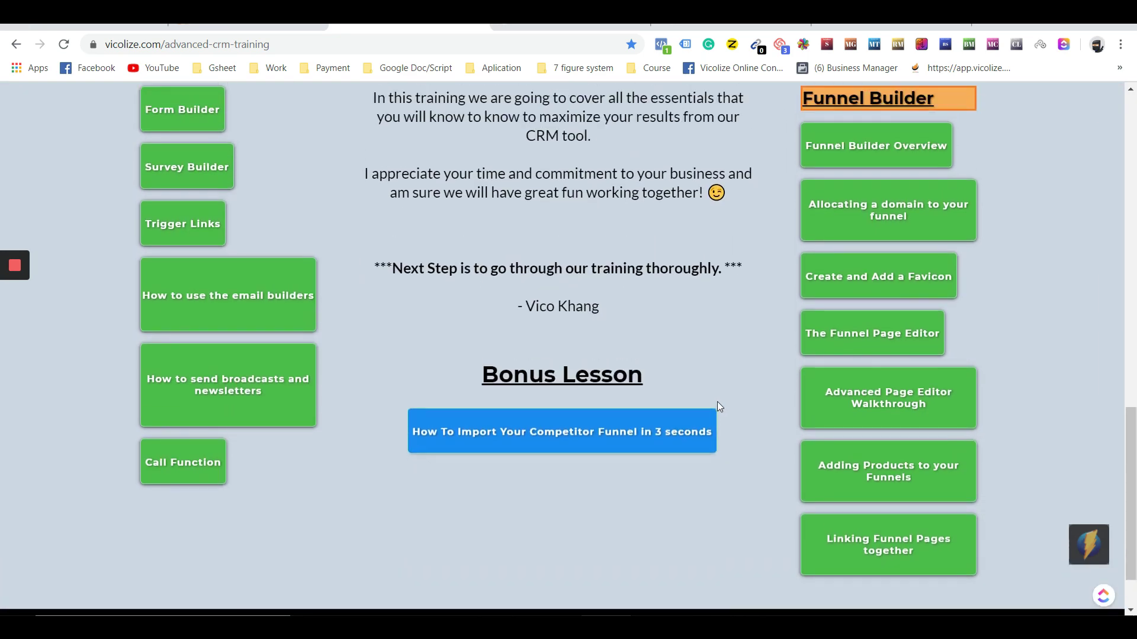
scroll(717, 405, up, 6)
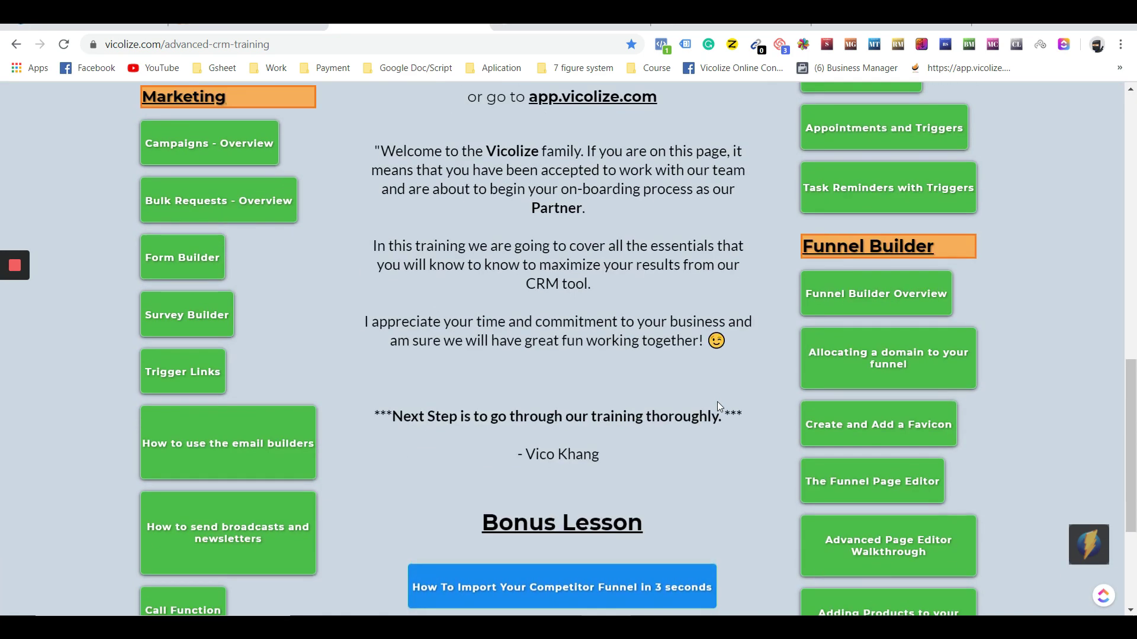
- Examine the Bonus Lesson and the last Funnel Builder lessons, including adding products and linking funnel pages
scroll(718, 401, down, 4)
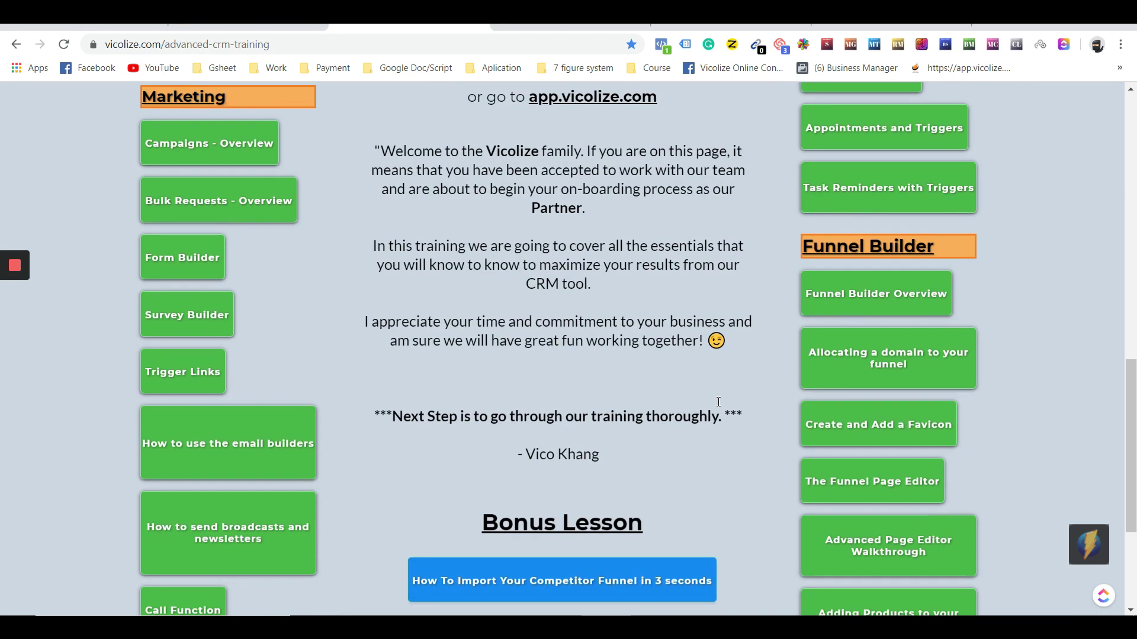
scroll(718, 401, down, 2)
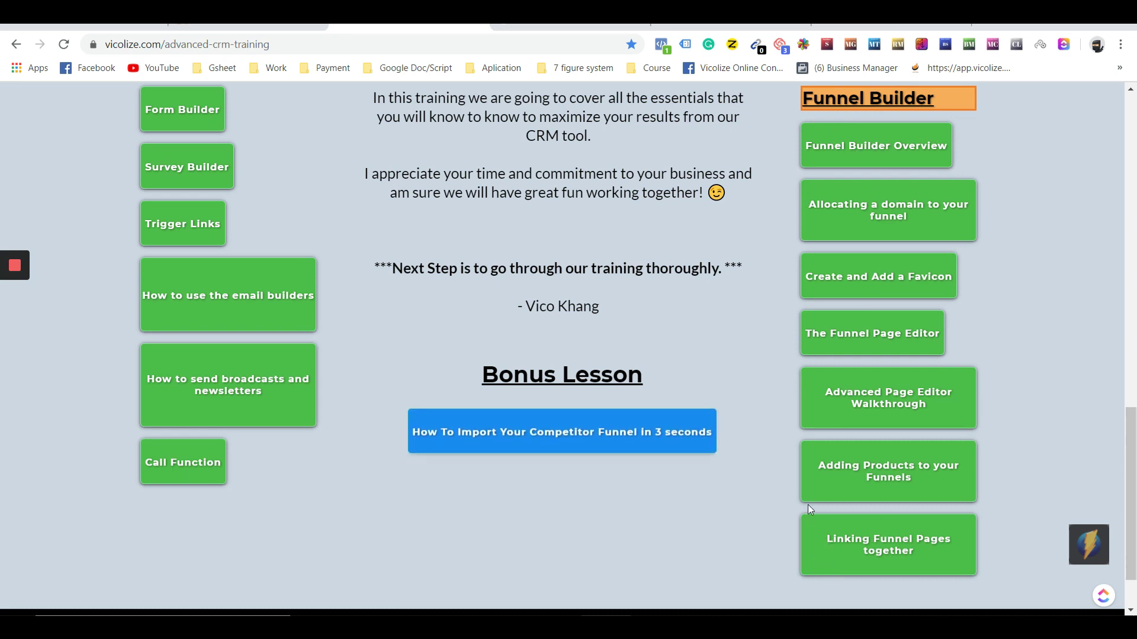
scroll(803, 496, up, 1)
scroll(594, 370, up, 1)
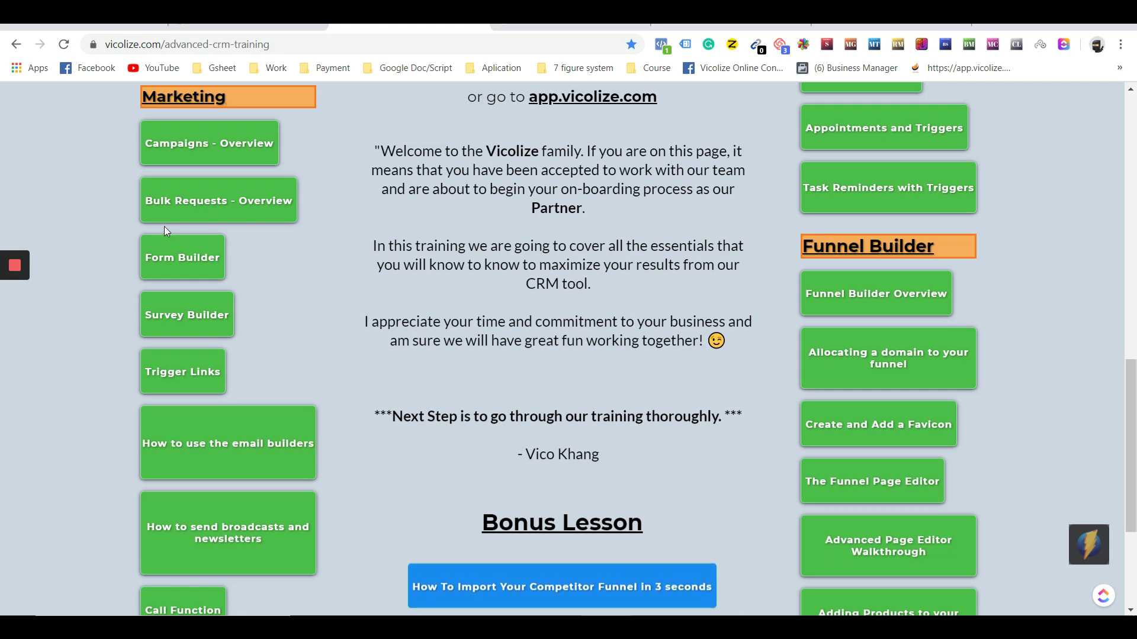
- Switch to the imported spa page in the funnel builder and inspect its header, Services and sunflower sections
click(209, 249)
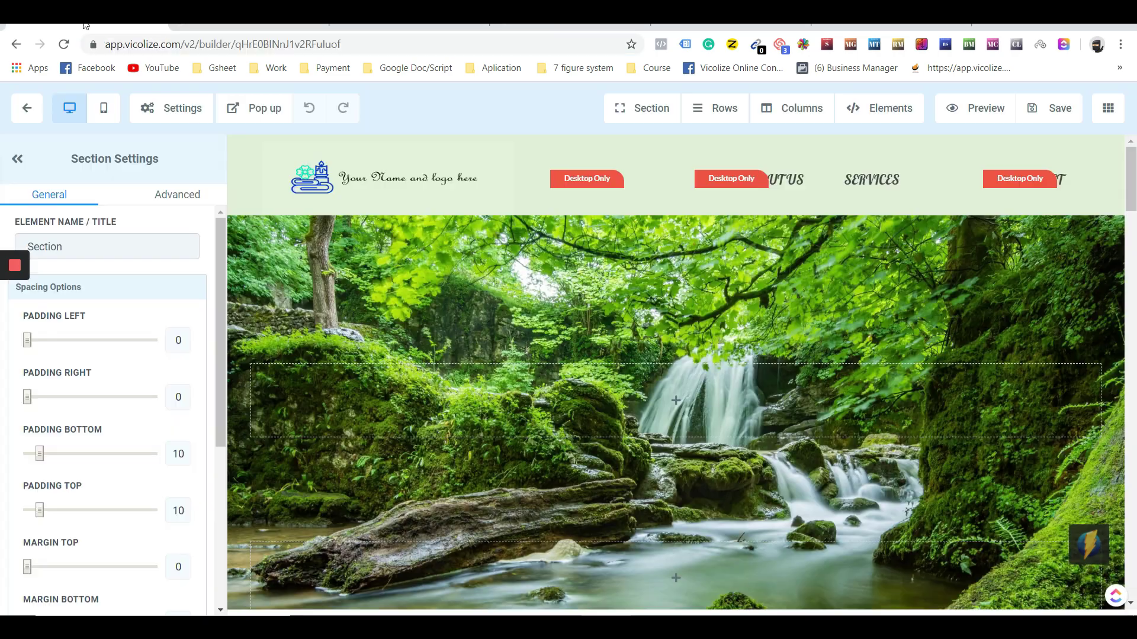
scroll(533, 421, down, 4)
scroll(547, 436, down, 4)
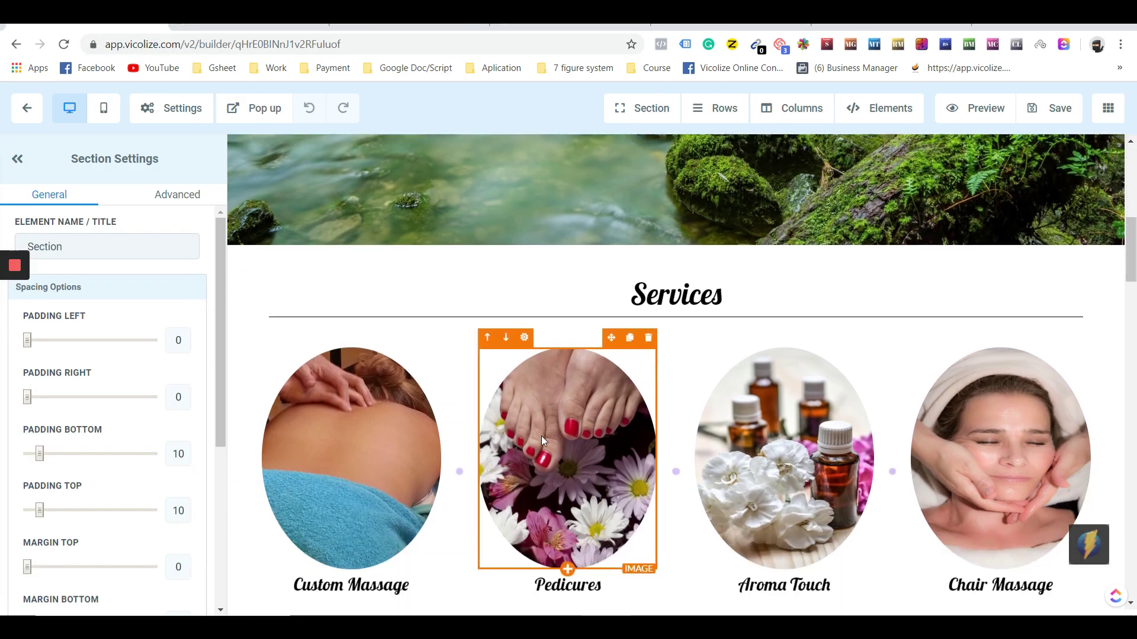
scroll(541, 436, down, 13)
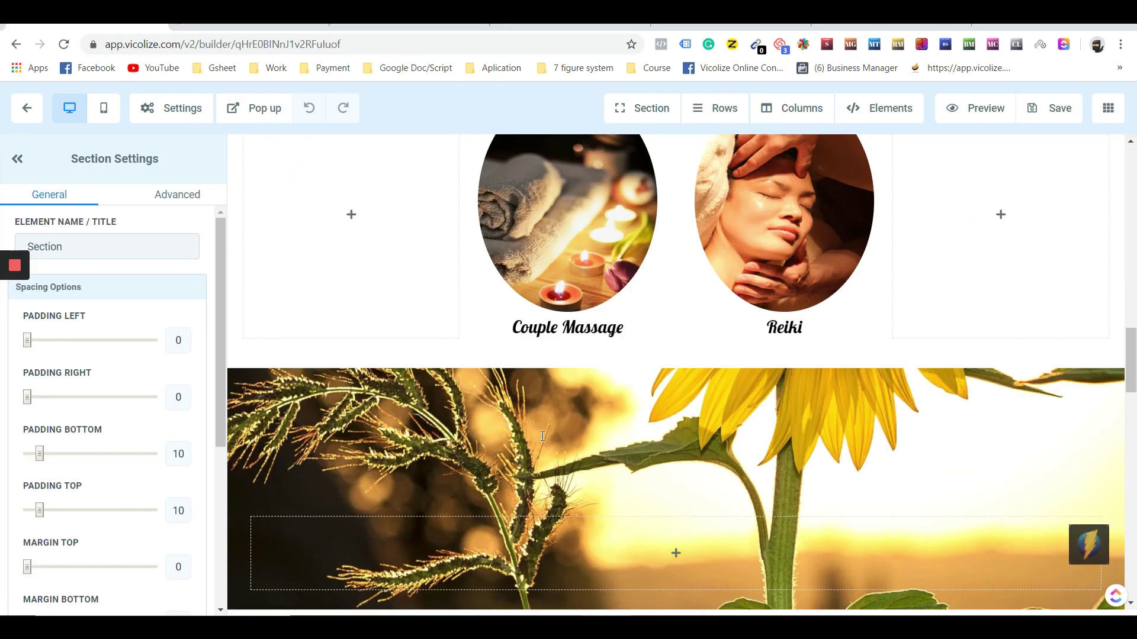
scroll(541, 435, down, 4)
scroll(541, 436, up, 5)
- Switch to the original ClickFunnels spa page and examine its sections for comparison with the imported copy
key(ctrl+Tab)
scroll(383, 300, up, 3)
scroll(380, 337, down, 3)
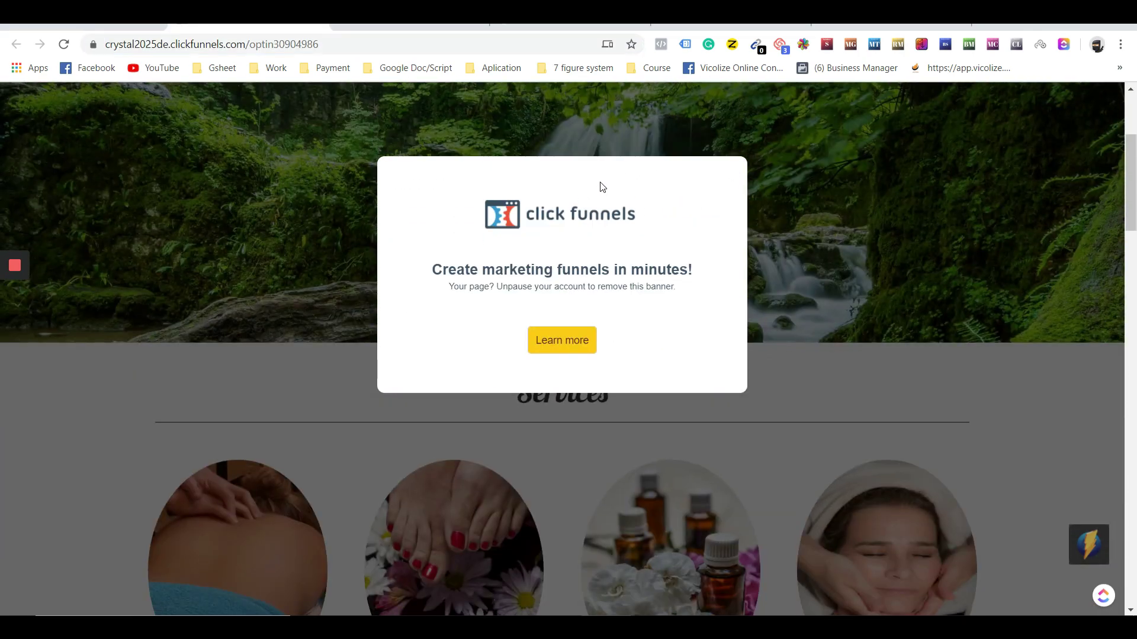
scroll(289, 342, up, 4)
scroll(284, 328, down, 18)
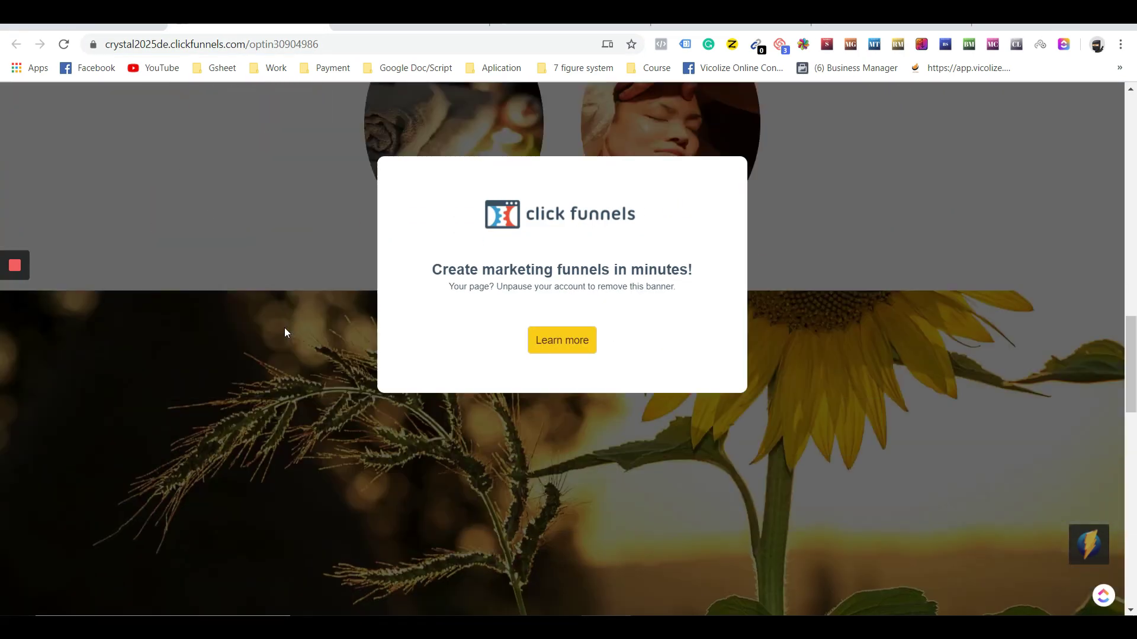
scroll(284, 328, down, 15)
scroll(284, 328, up, 2)
scroll(284, 328, up, 15)
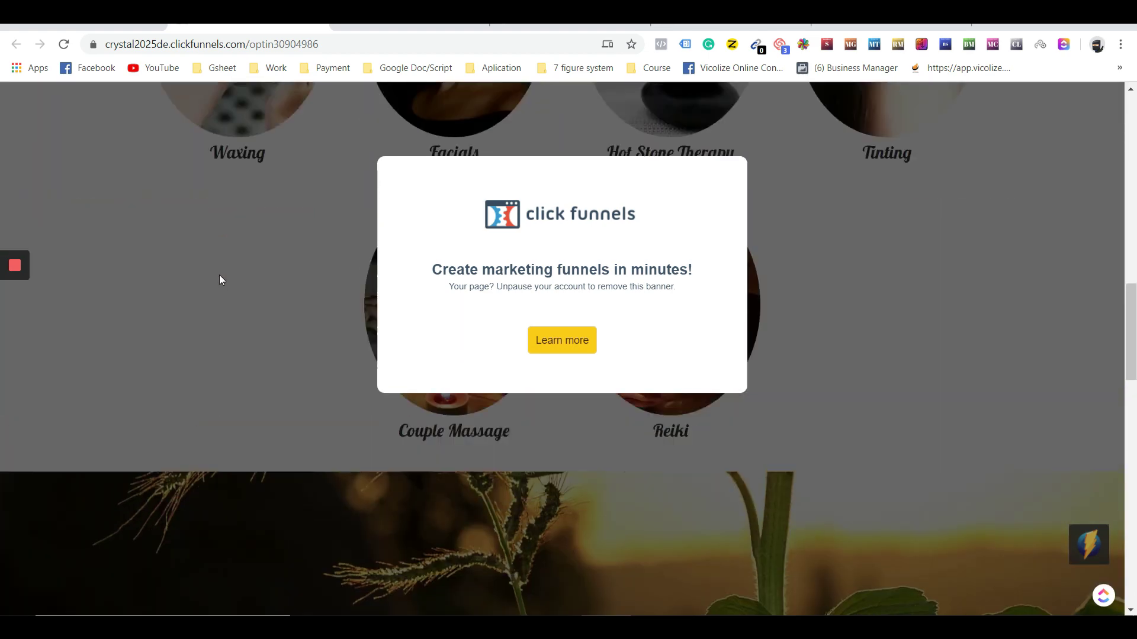
scroll(219, 280, up, 2)
- Return to the imported page in the builder and review its About Us, monthly specials, header and Services sections
double_click(541, 179)
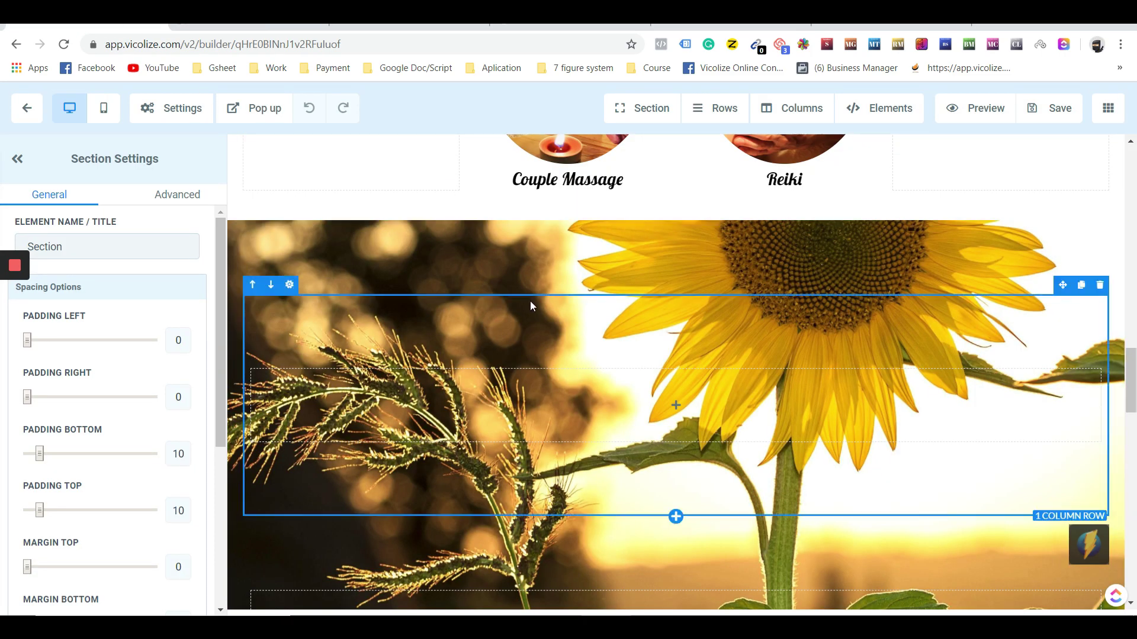
scroll(529, 302, down, 2)
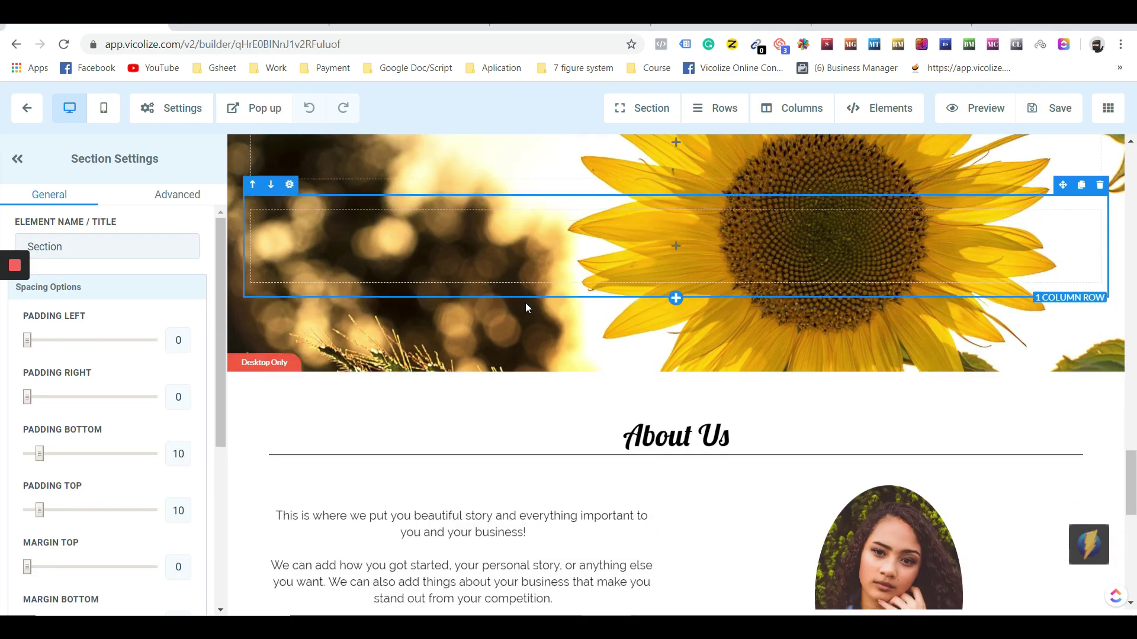
scroll(526, 307, down, 9)
scroll(526, 306, up, 5)
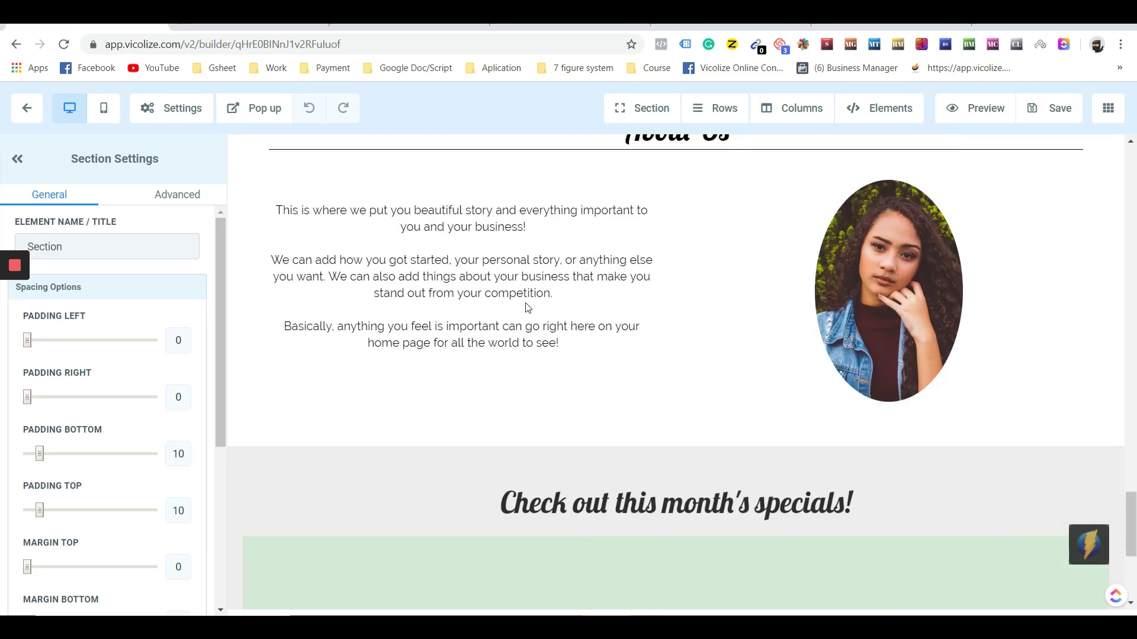
scroll(527, 306, up, 10)
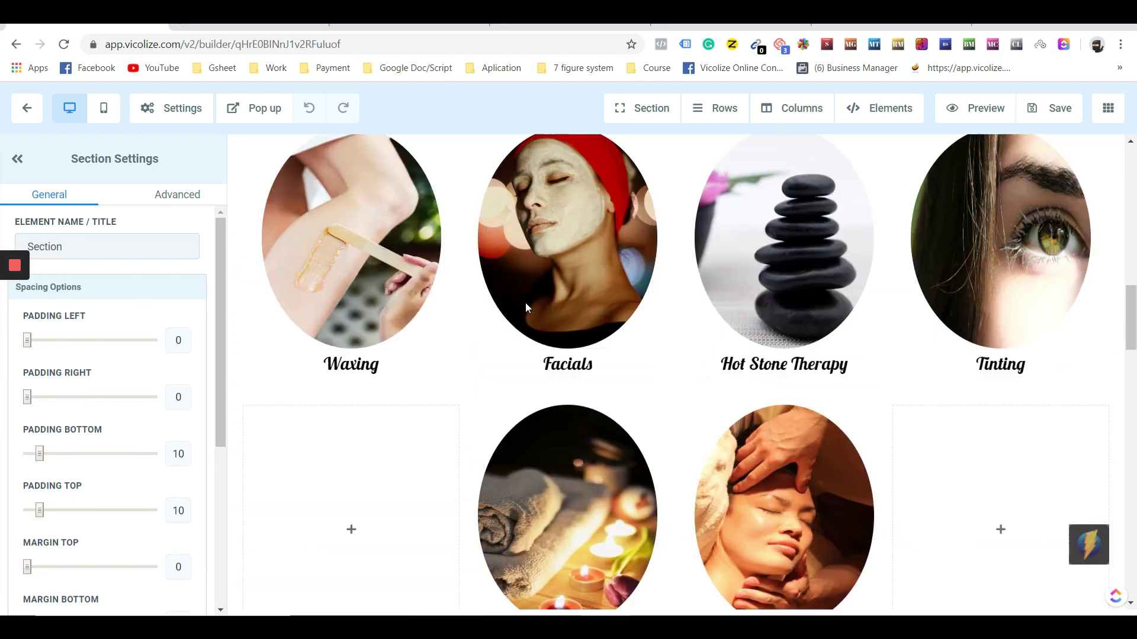
scroll(524, 303, up, 10)
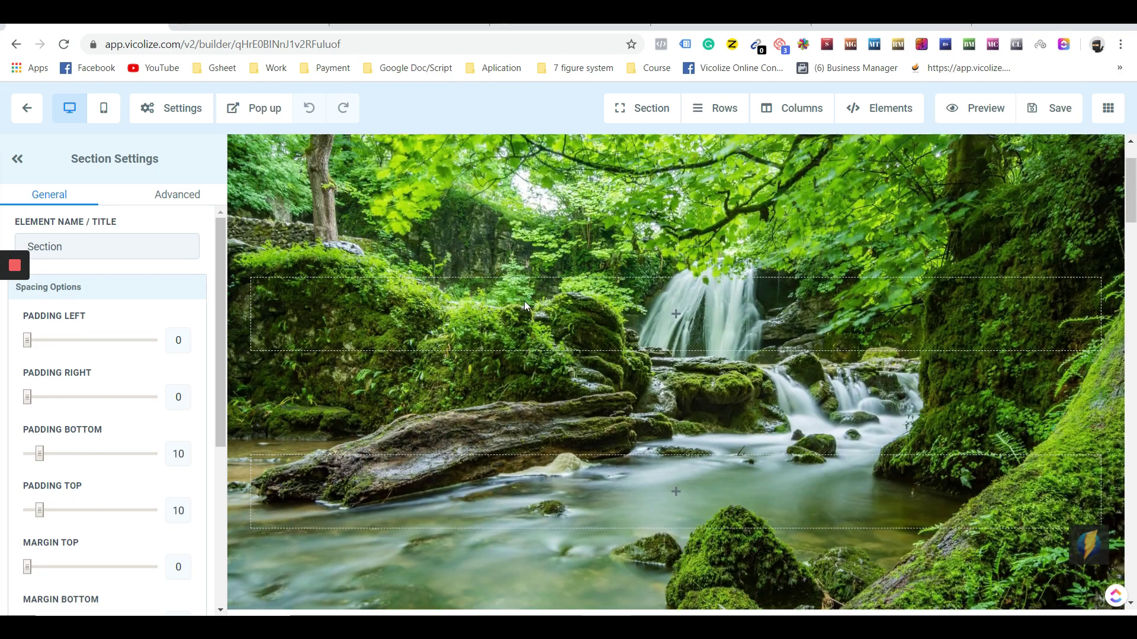
scroll(521, 296, up, 2)
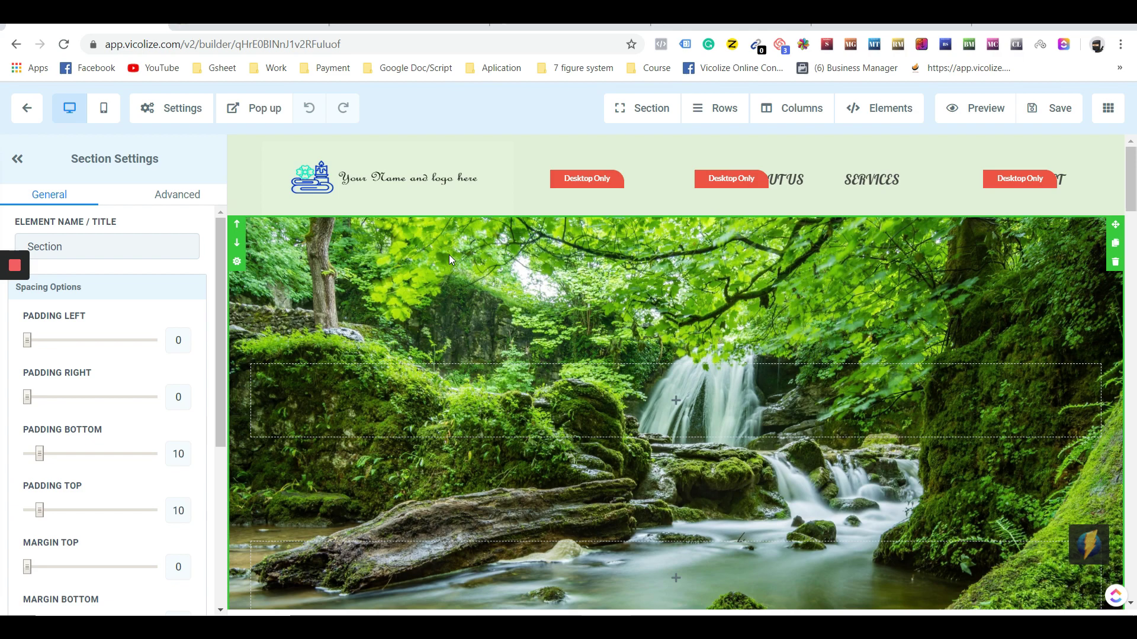
scroll(725, 414, down, 10)
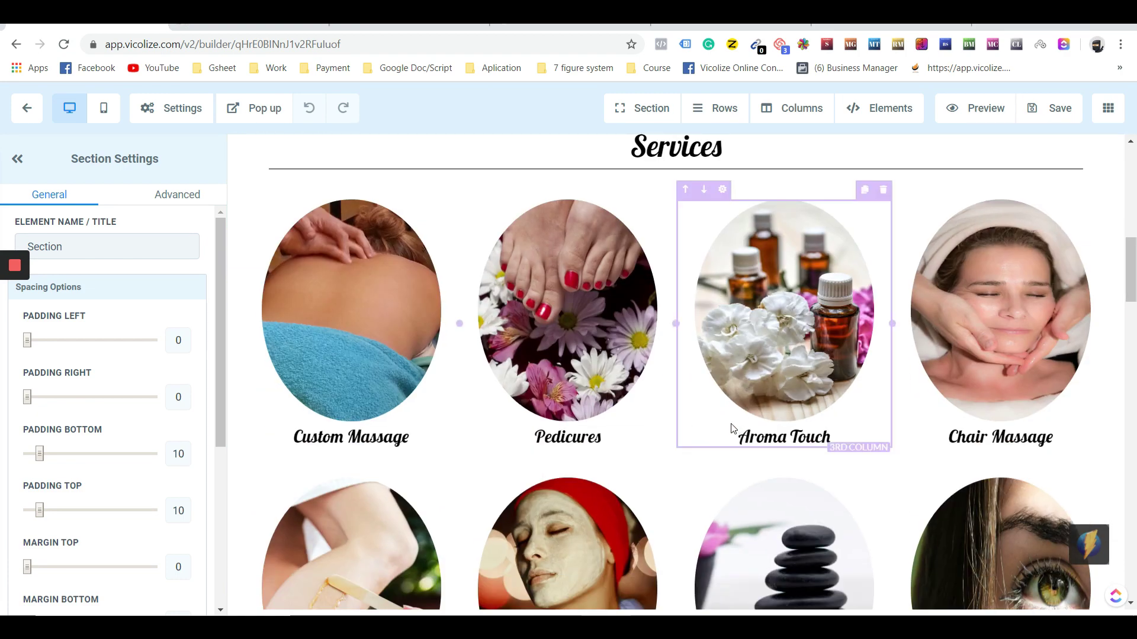
scroll(732, 425, down, 3)
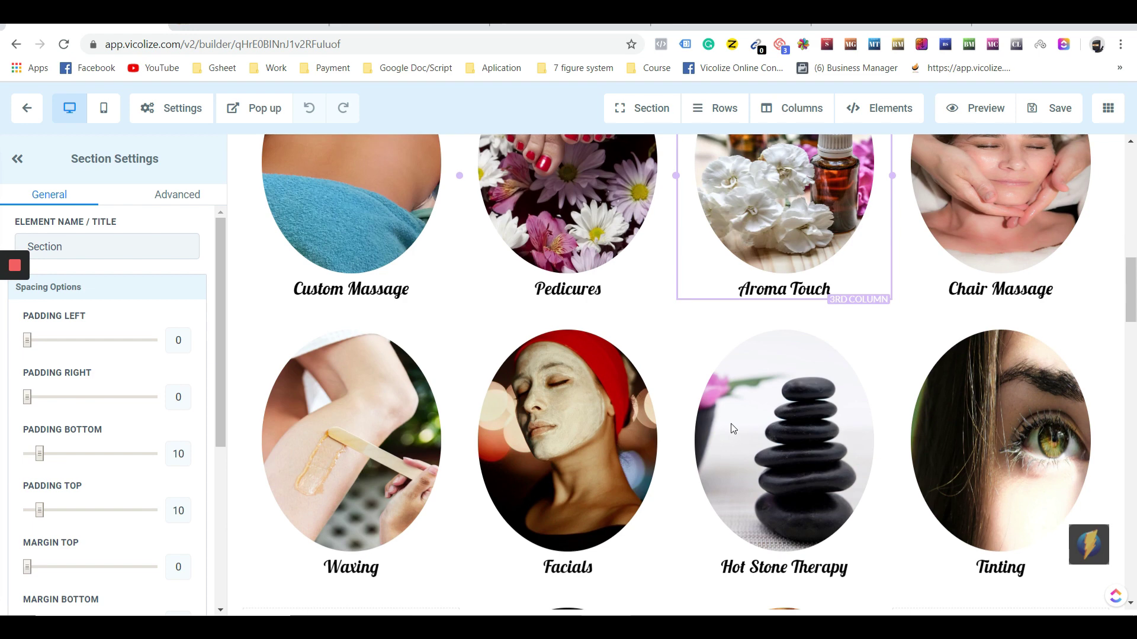
scroll(651, 379, down, 1)
- Glance at the Funnel Builder lessons on the training page and return to the imported page in the builder
key(ctrl+Tab)
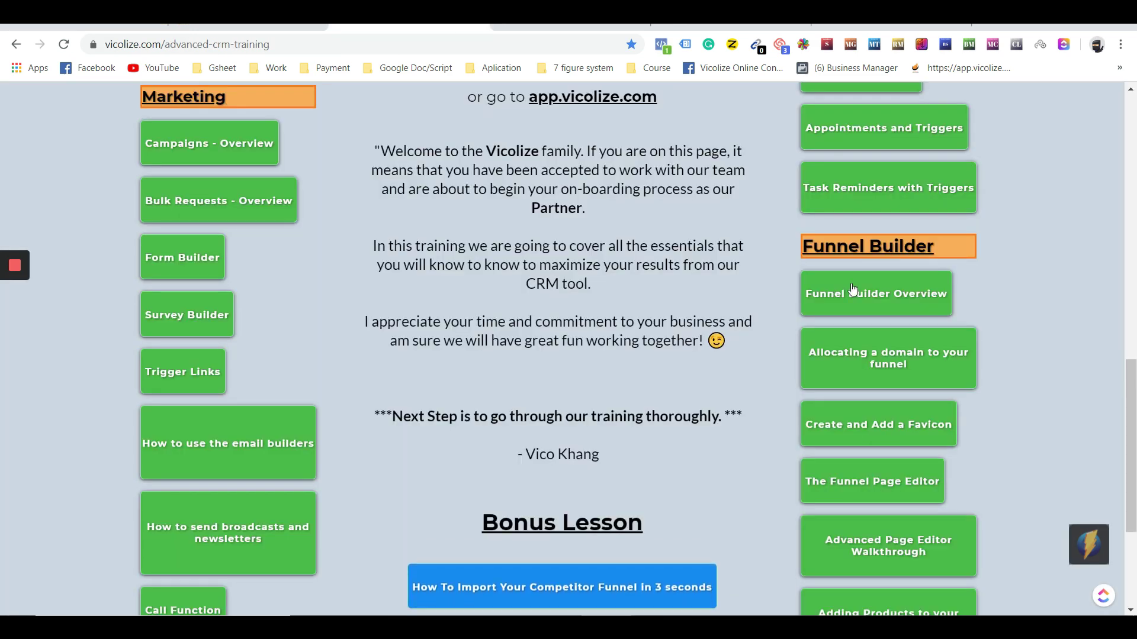
scroll(850, 529, down, 3)
scroll(850, 529, up, 4)
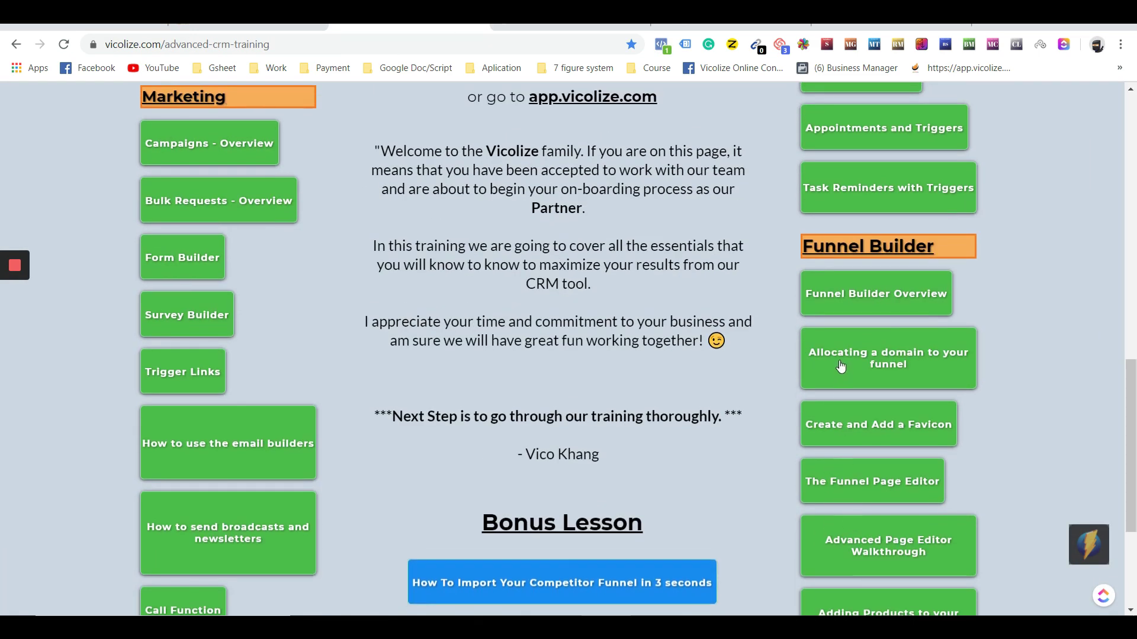
key(ctrl+shift+Tab)
key(ctrl+shift+Tab)
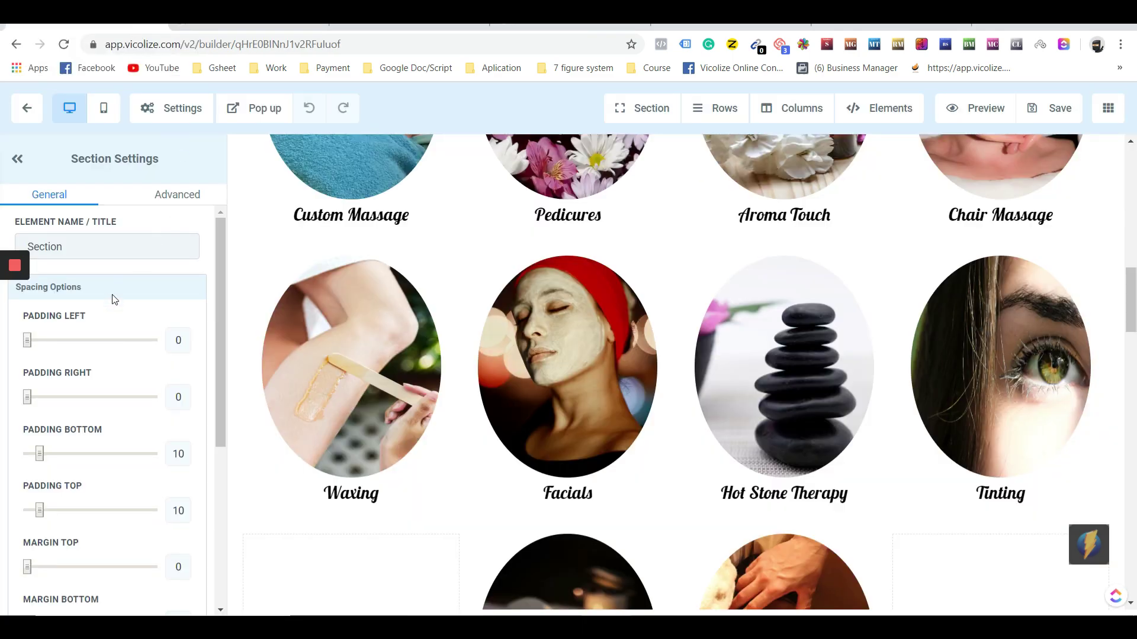
- Open the header logo's image settings, view the available images in the media library, and close it without choosing a replacement
scroll(306, 361, up, 4)
click(17, 159)
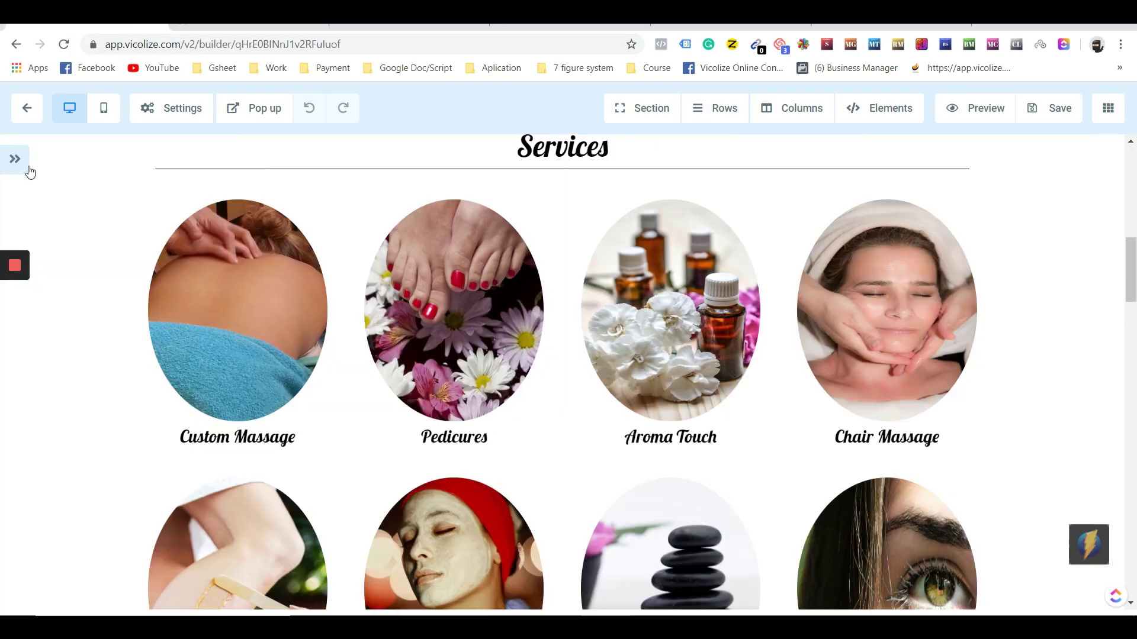
scroll(140, 186, up, 7)
scroll(139, 186, up, 4)
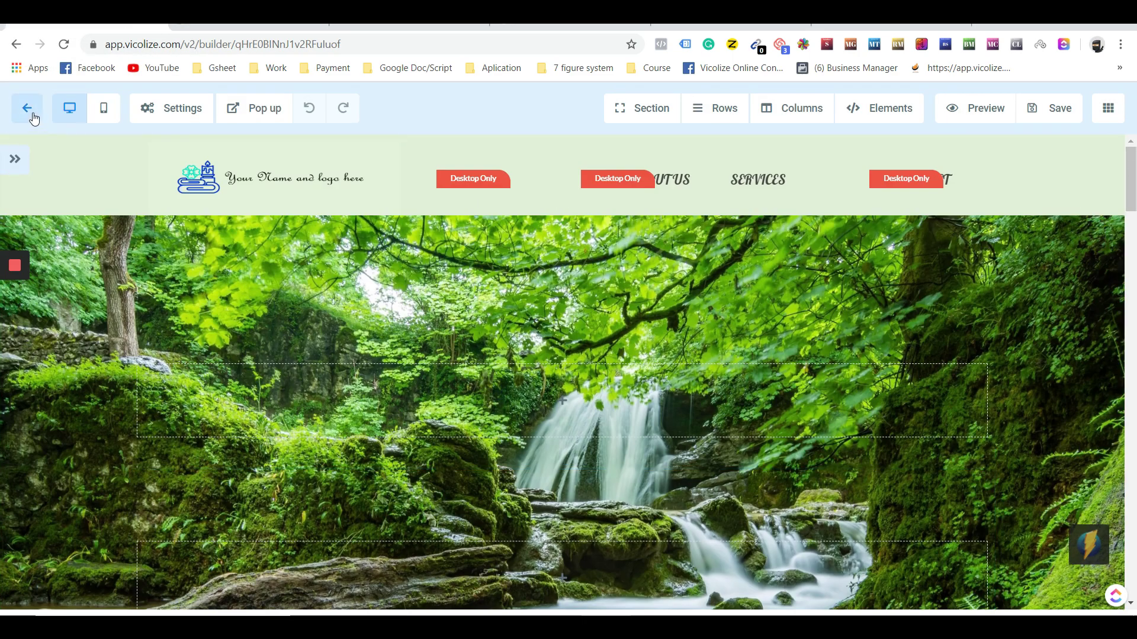
click(263, 188)
scroll(98, 236, down, 5)
scroll(138, 410, down, 5)
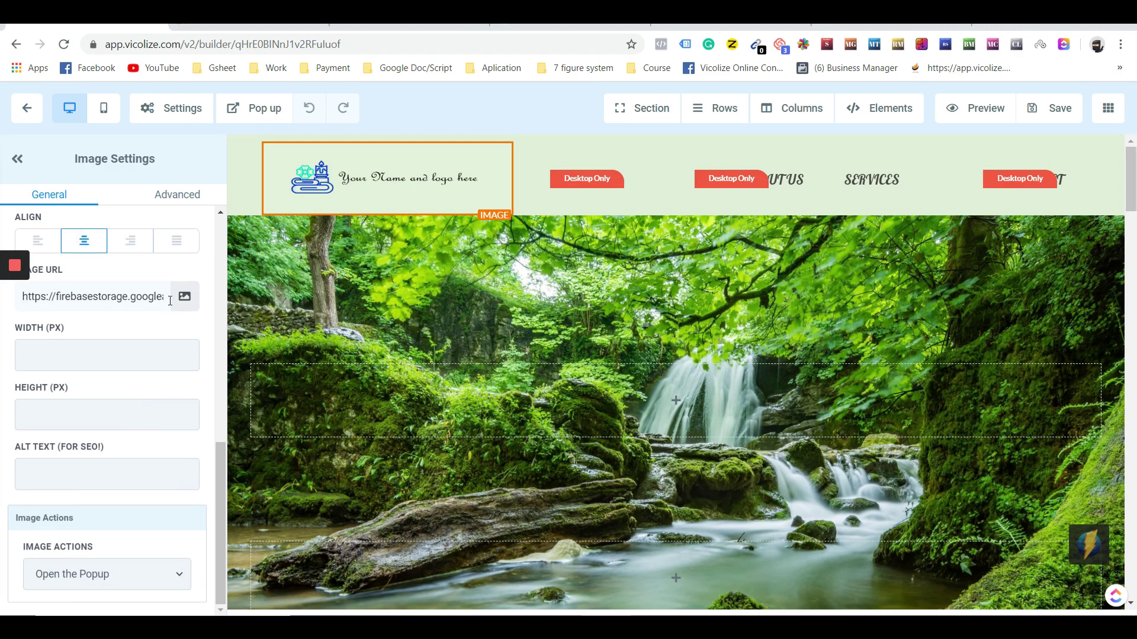
click(184, 296)
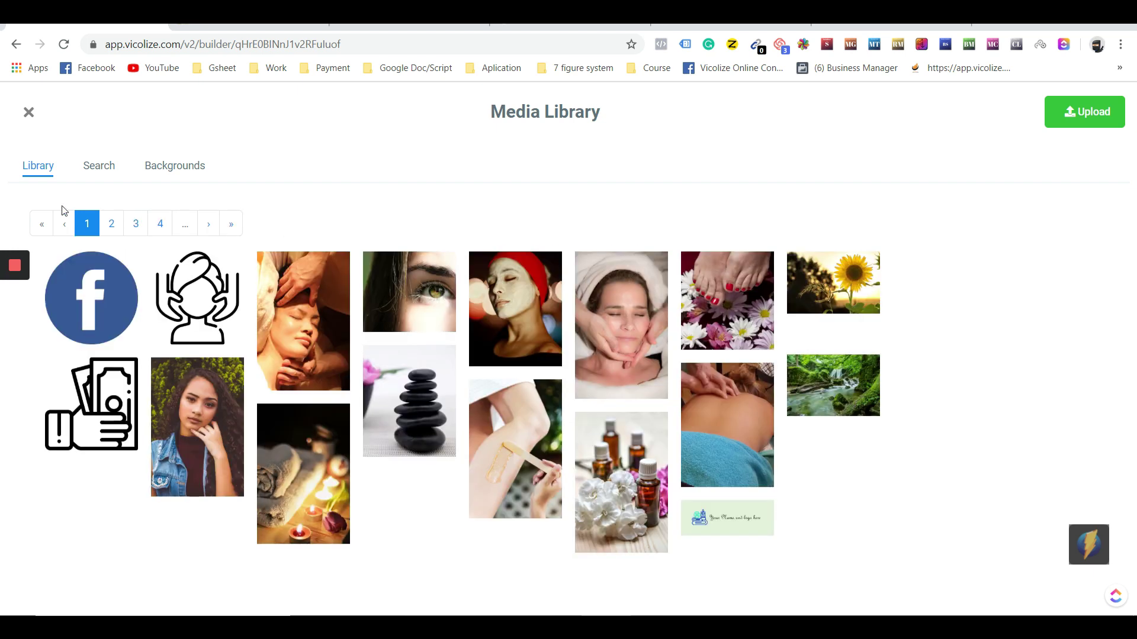
click(29, 112)
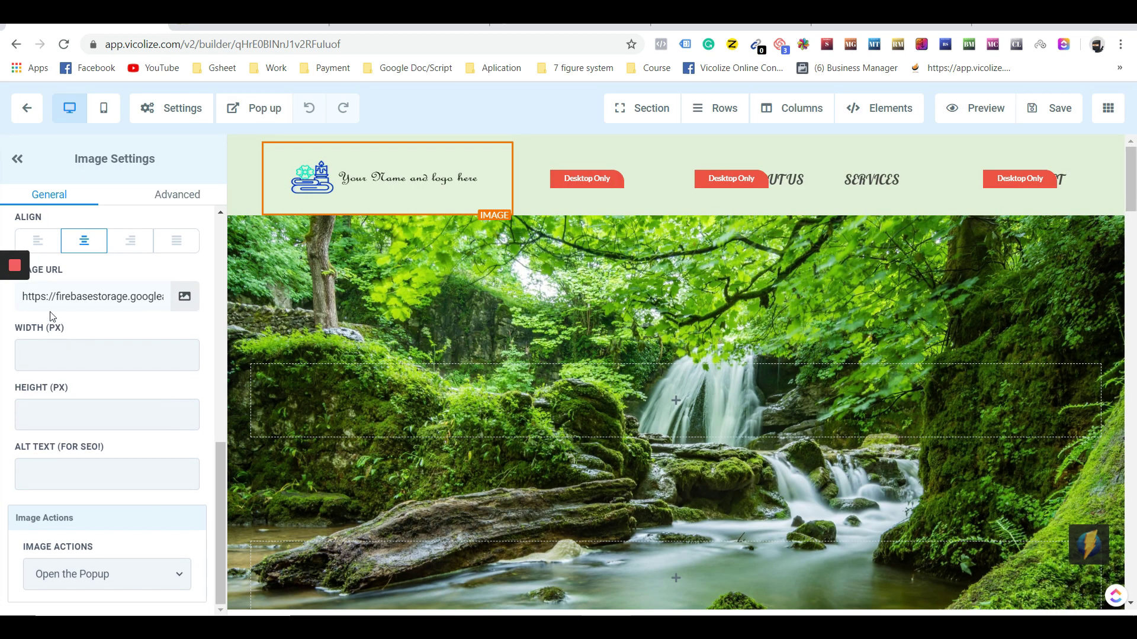
mouse_move(14, 274)
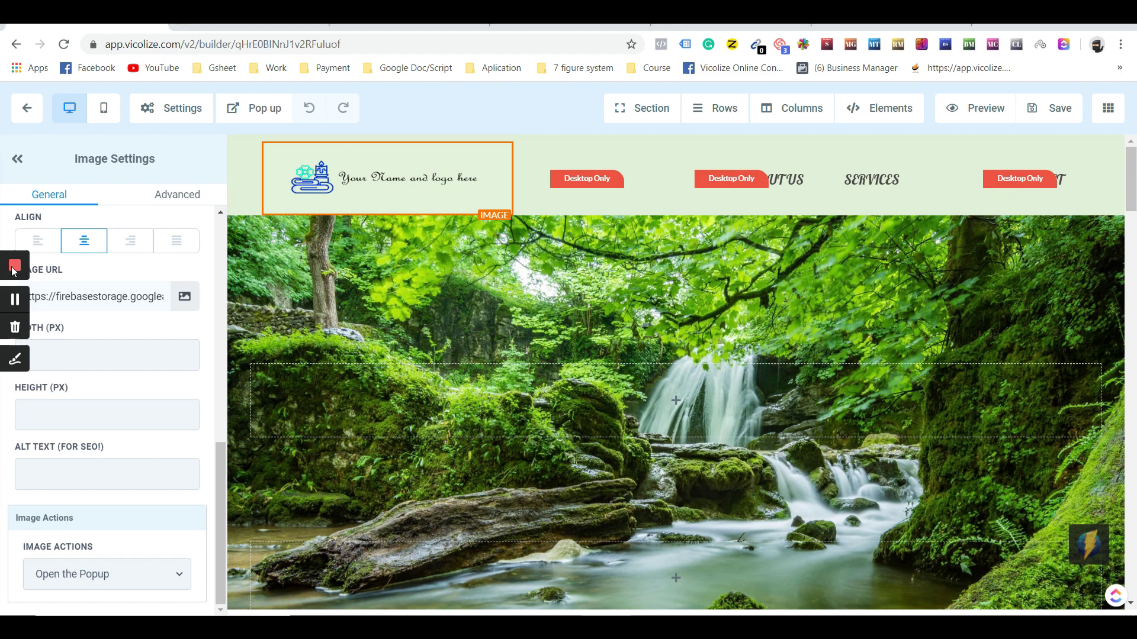